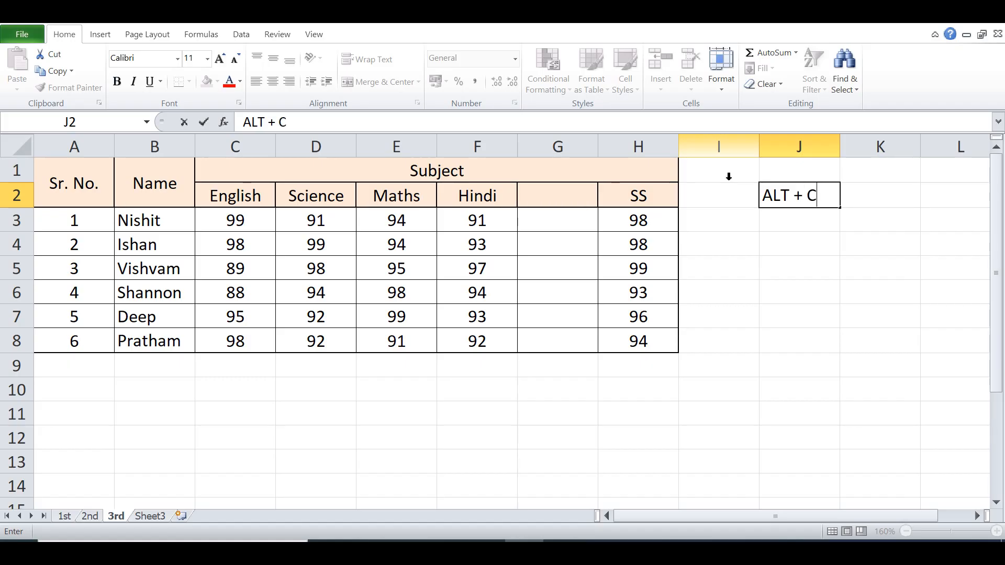
# Discard the unfinished entry in J2 and insert two more blank columns at column G, before SS
pyautogui.press('Escape')
pyautogui.press('Left')
pyautogui.press('Left')
pyautogui.press('Left')
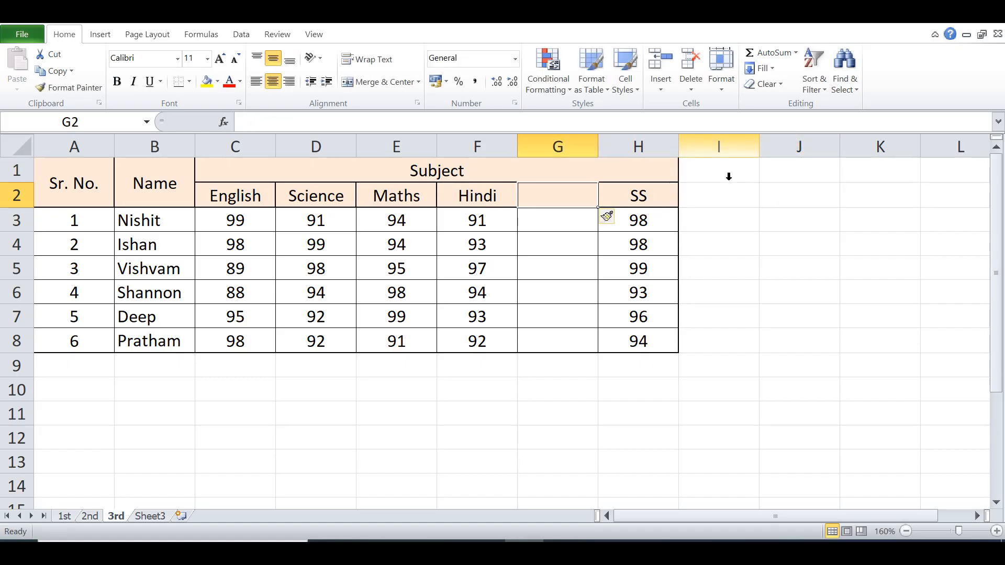
pyautogui.hotkey('alt', 'i')
pyautogui.press('c')
pyautogui.hotkey('alt', 'i')
pyautogui.press('c')
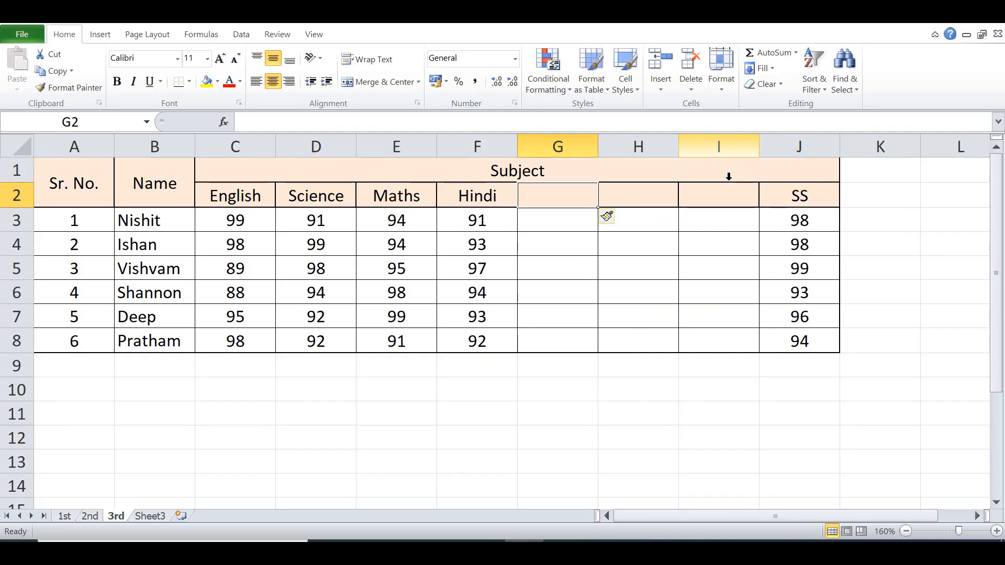
# Undo the last three column insertions before the SS column
pyautogui.hotkey('ctrl', 'z')
pyautogui.hotkey('ctrl', 'z')
pyautogui.hotkey('ctrl', 'z')
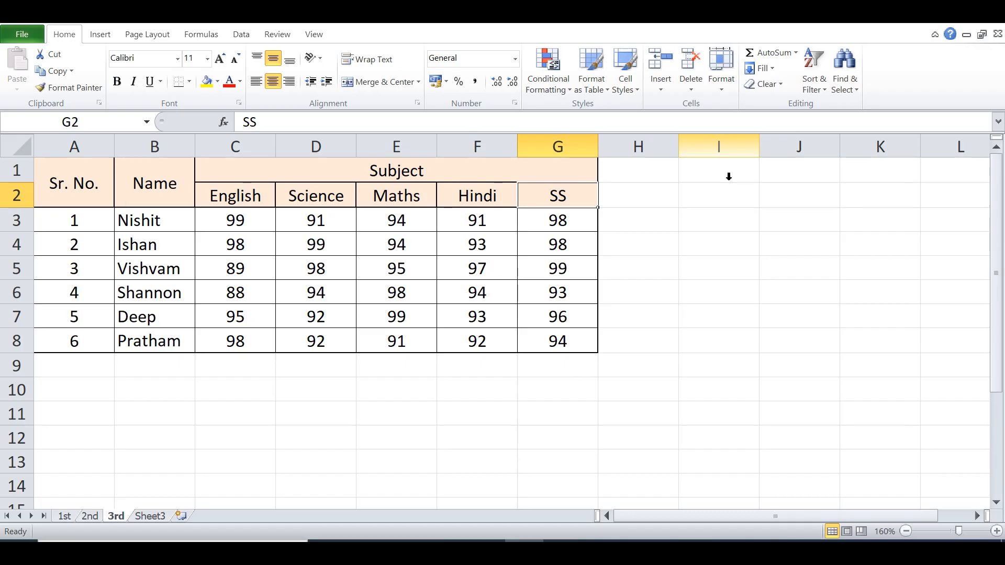
# Insert three entire blank columns between the Hindi and SS columns, using the Insert cells dialog for the first and repeating it
pyautogui.hotkey('ctrl', 'shift', '=')
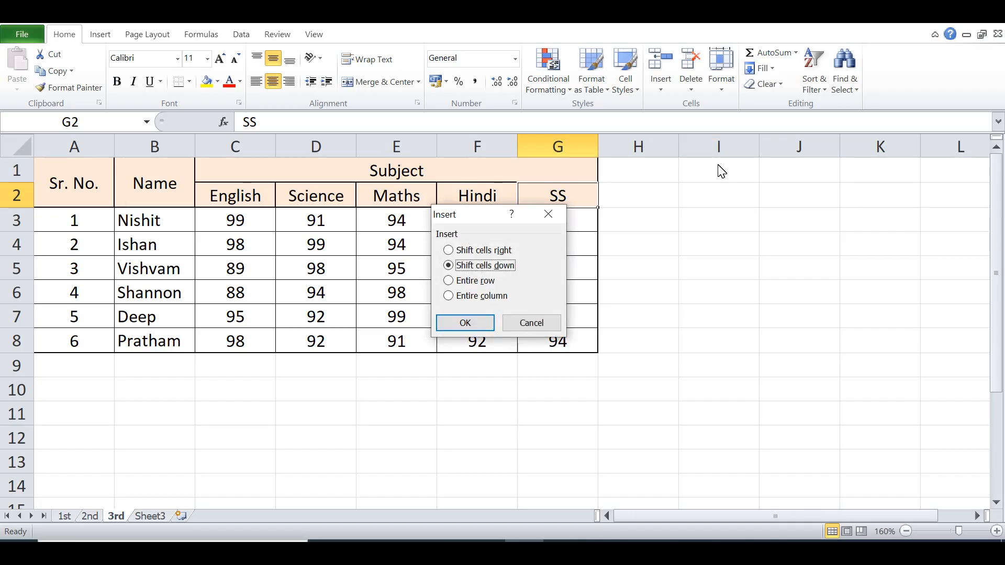
pyautogui.hotkey('alt', 'c')
pyautogui.press('Return')
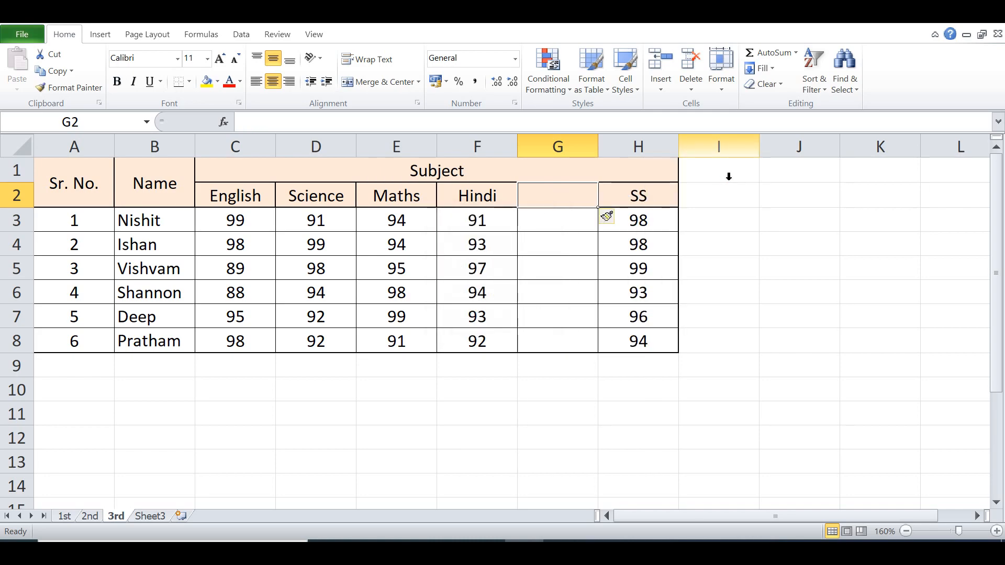
pyautogui.press('F4')
pyautogui.press('F4')
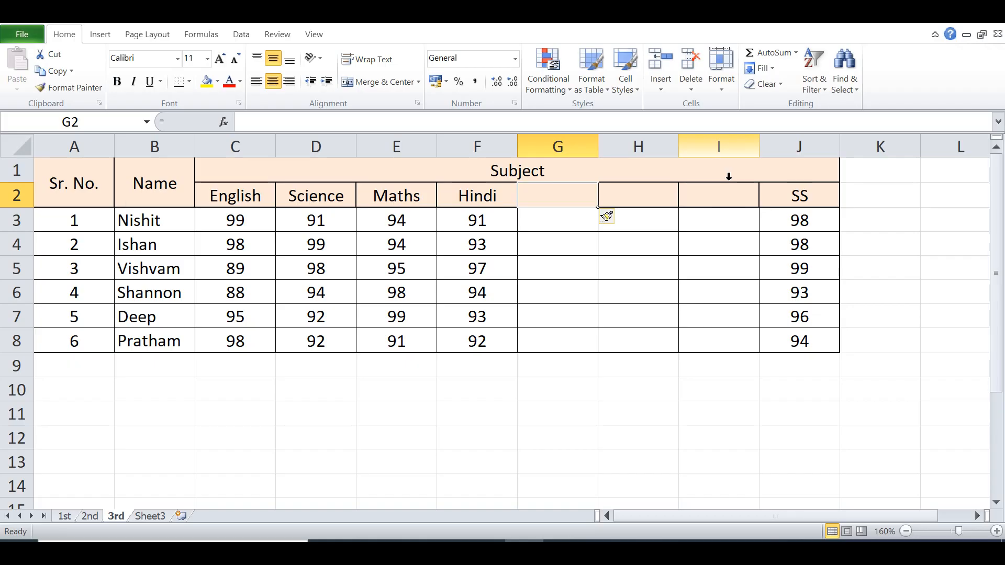
# Copy the SS heading and its marks in J2:J8
pyautogui.press('Right')
pyautogui.press('Right')
pyautogui.press('Right')
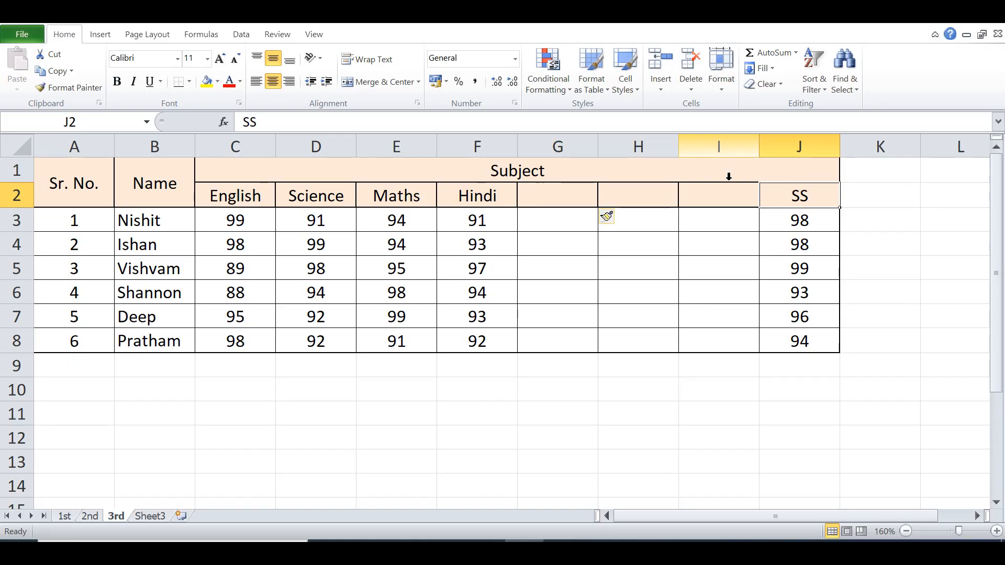
pyautogui.hotkey('ctrl', 'shift', 'Down')
pyautogui.hotkey('ctrl', 'c')
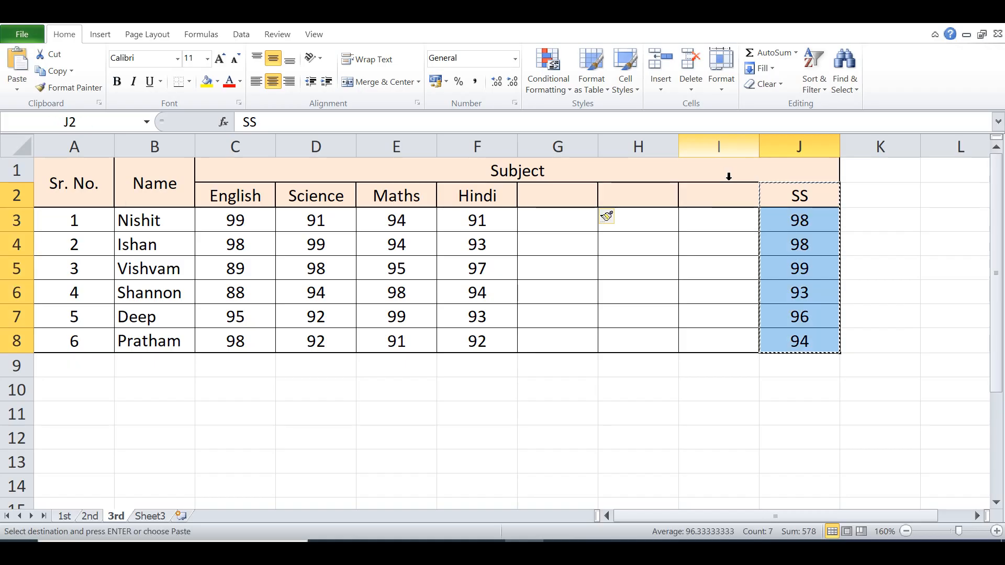
# Paste the copied SS data as values only into column G, starting at G2, with Paste Special
pyautogui.press('Left')
pyautogui.press('Left')
pyautogui.press('Left')
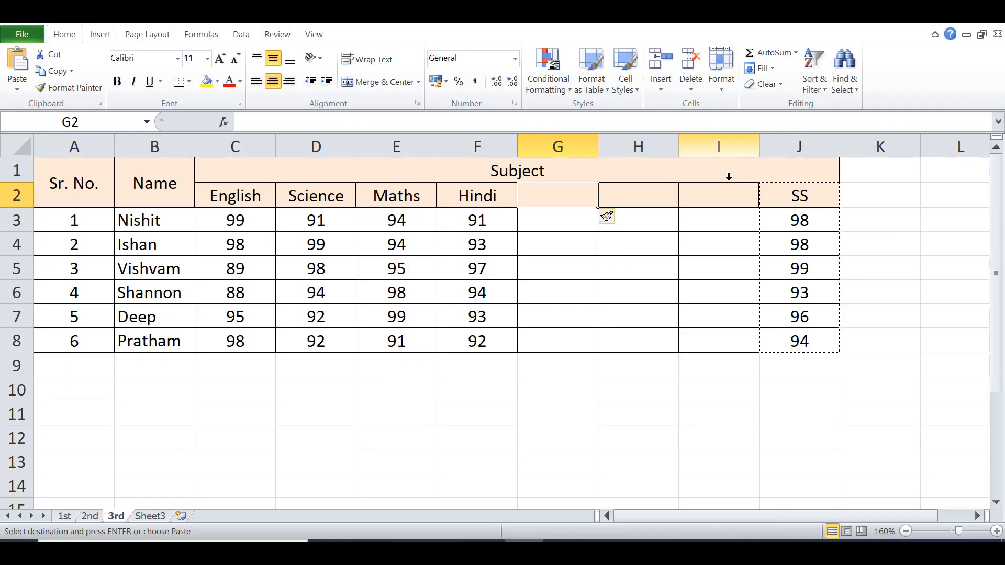
pyautogui.hotkey('alt', 'e')
pyautogui.press('s')
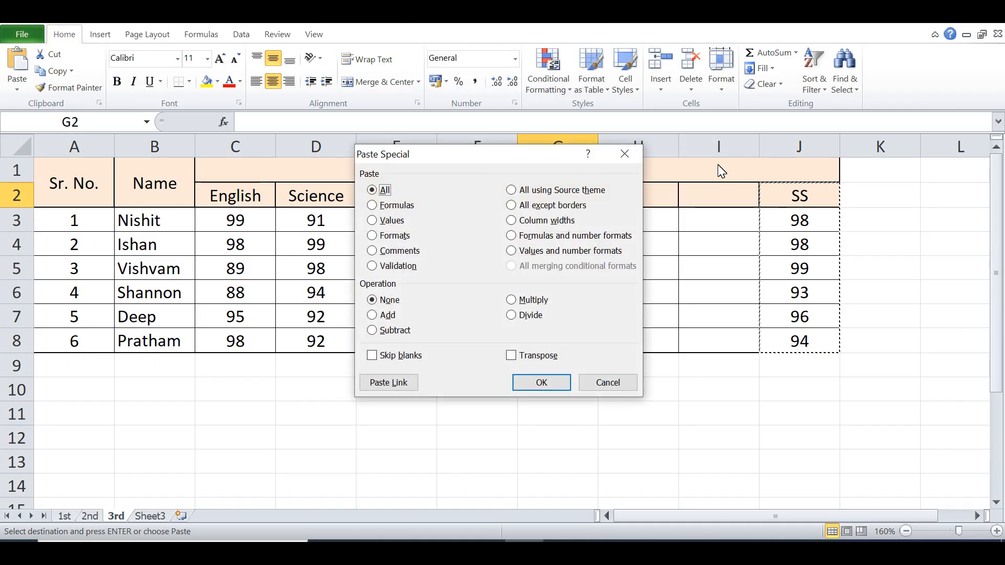
pyautogui.press('Down')
pyautogui.press('Down')
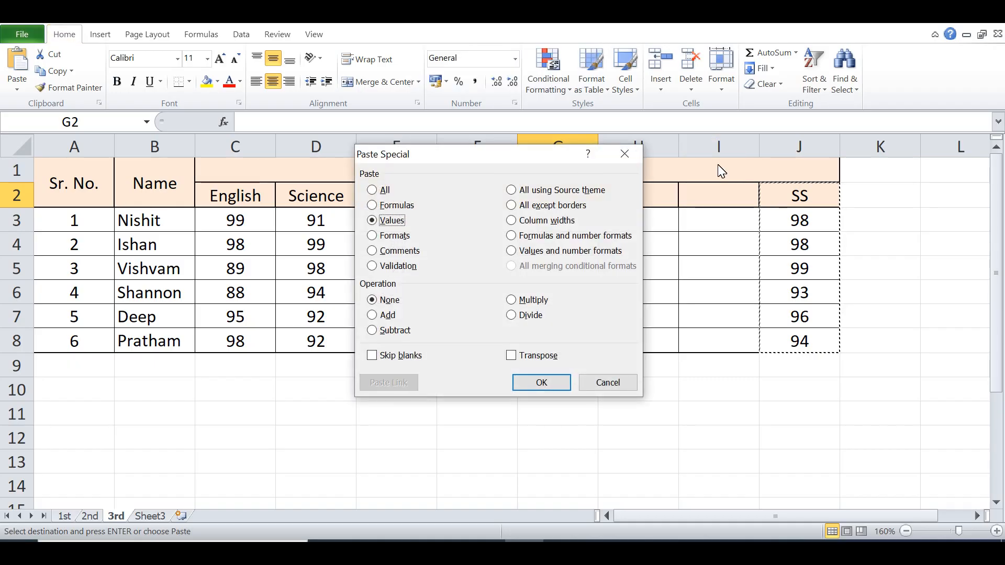
pyautogui.press('Return')
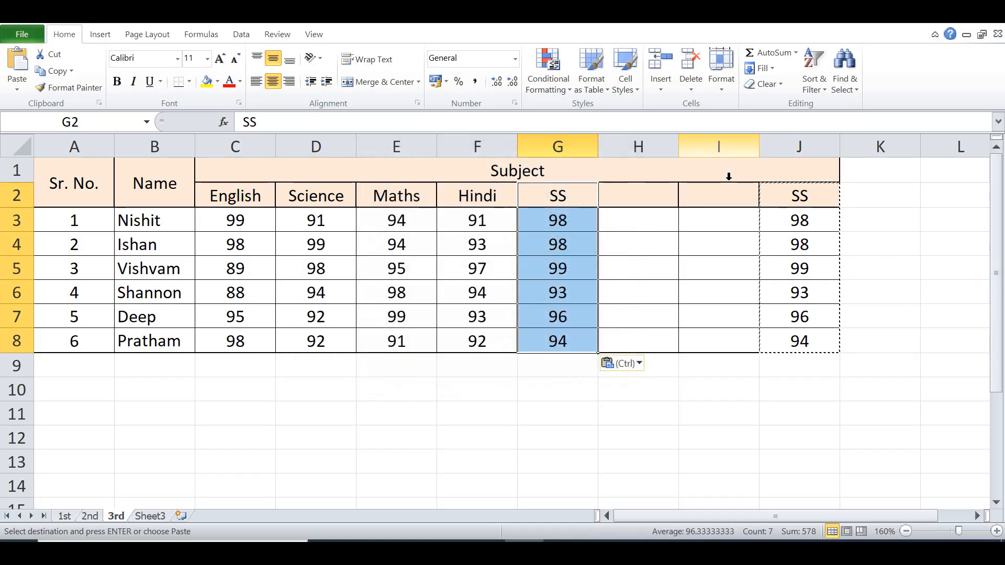
# Clear the contents of the original SS data in J2:J8
pyautogui.press('Right')
pyautogui.press('Right')
pyautogui.press('Right')
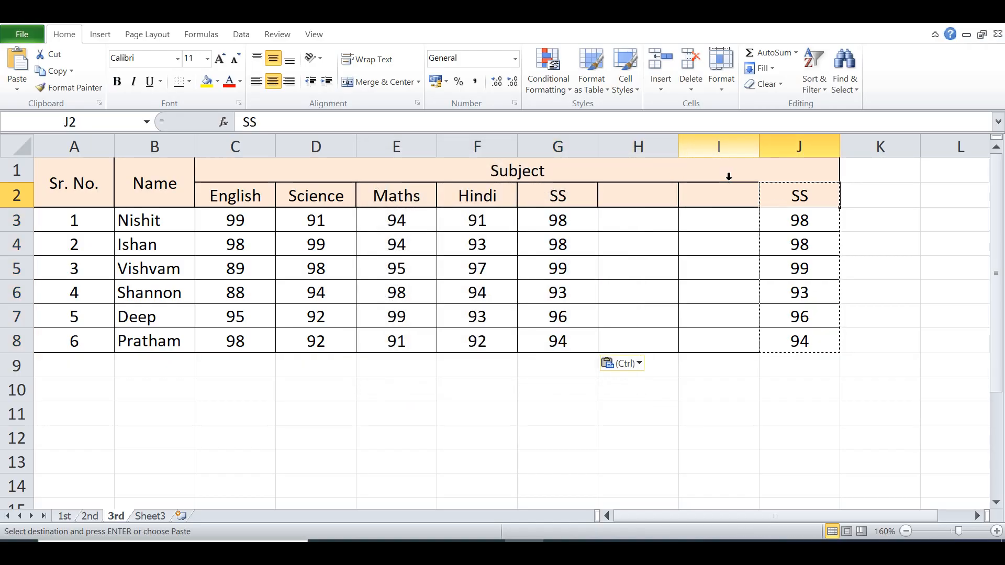
pyautogui.hotkey('ctrl', 'shift', 'Down')
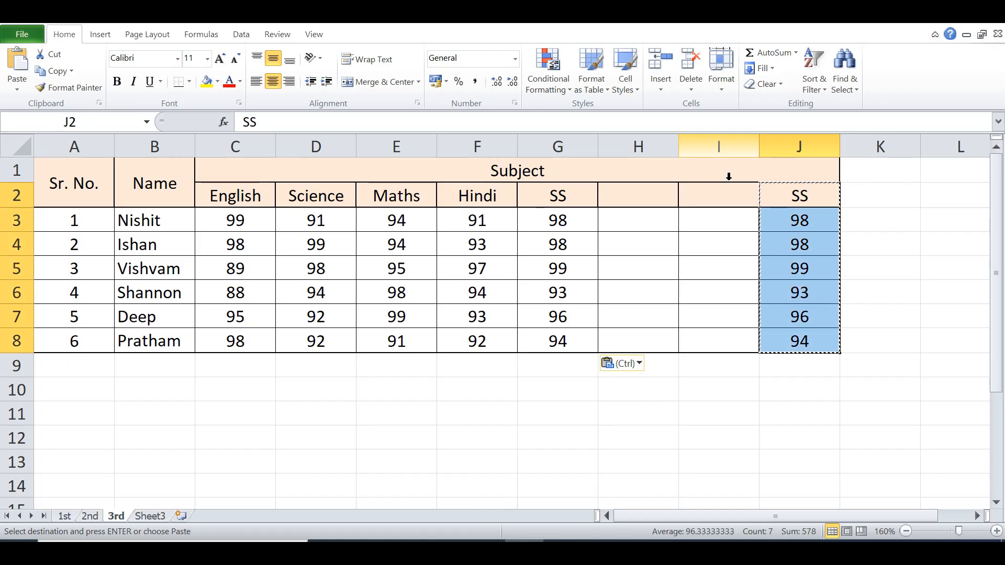
pyautogui.press('Delete')
# Enter the heading "Marks Obtained" in H2
pyautogui.press('Left')
pyautogui.press('Left')
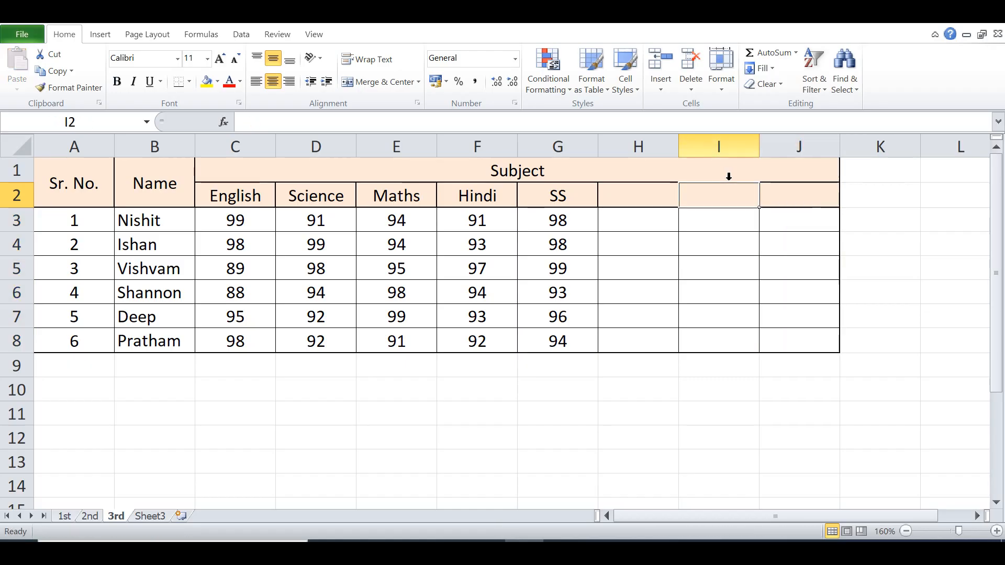
pyautogui.press('Left')
pyautogui.press('Down')
pyautogui.press('Down')
pyautogui.press('Up')
pyautogui.press('Up')
pyautogui.press('Right')
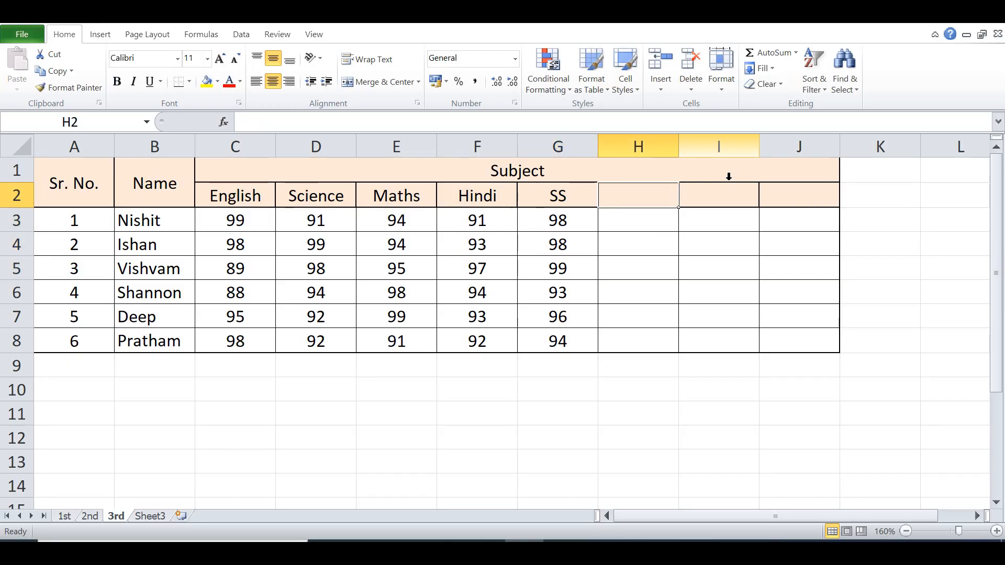
pyautogui.write('Tot')
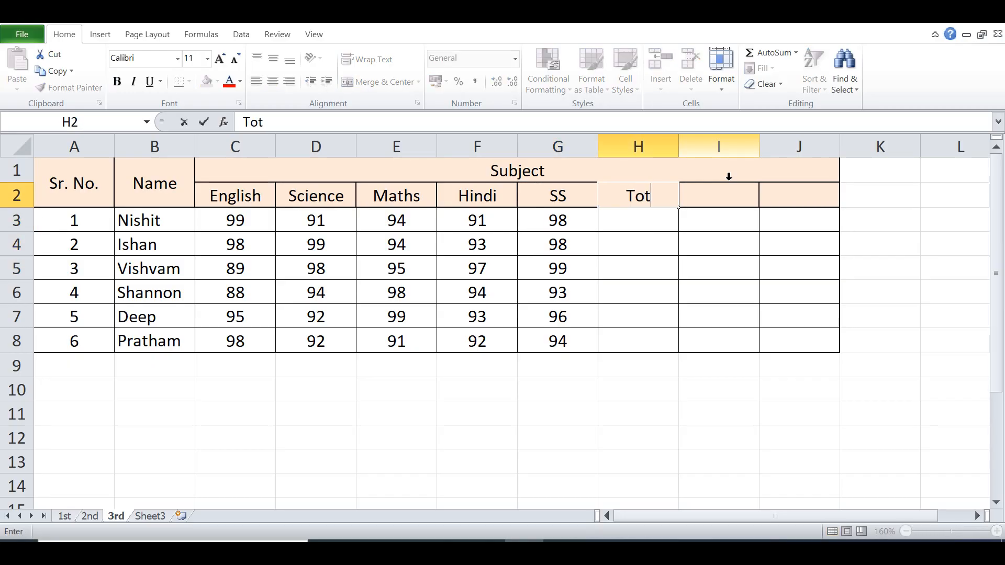
pyautogui.press('BackSpace')
pyautogui.press('BackSpace')
pyautogui.press('BackSpace')
pyautogui.write('Marks')
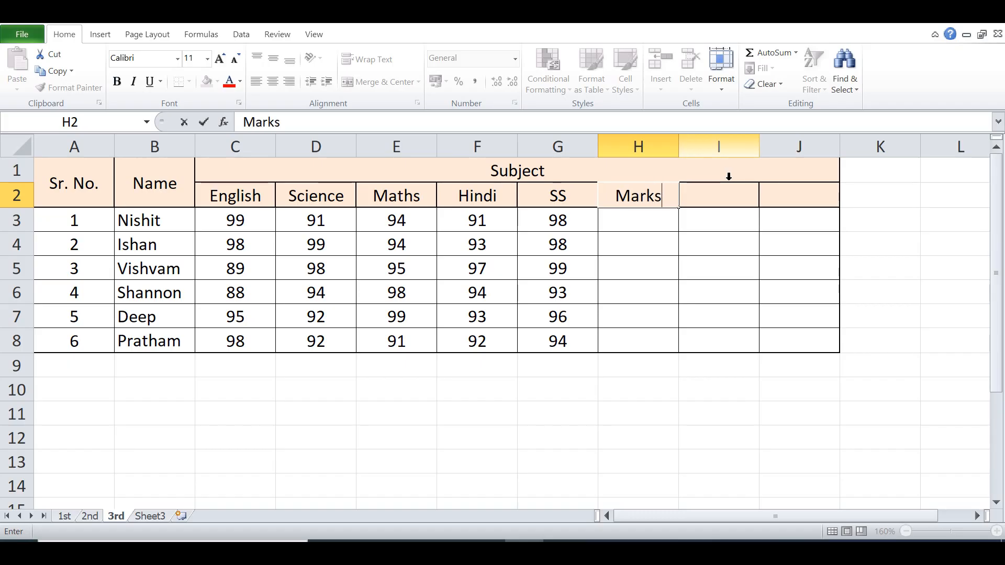
pyautogui.write(' Obtained')
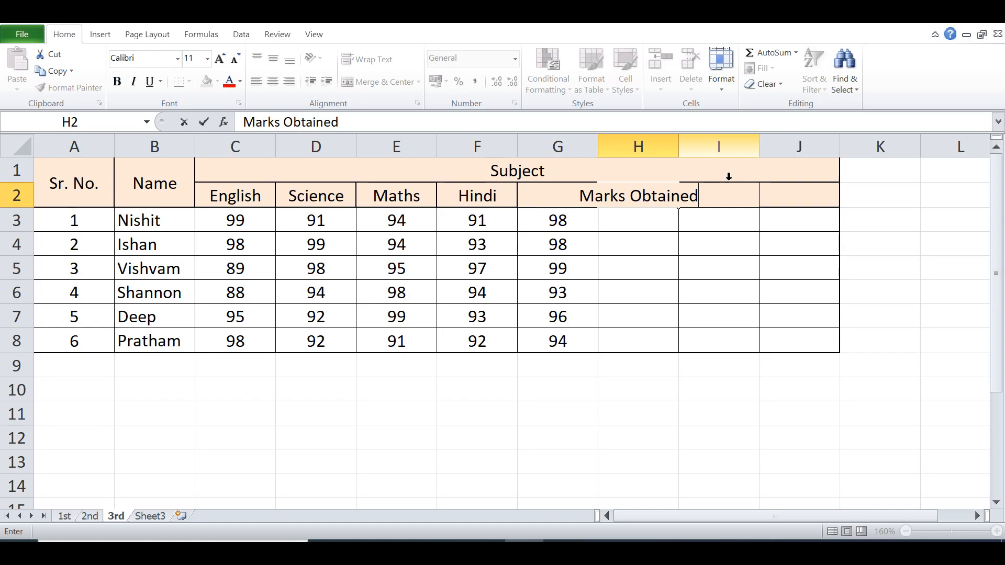
pyautogui.press('Tab')
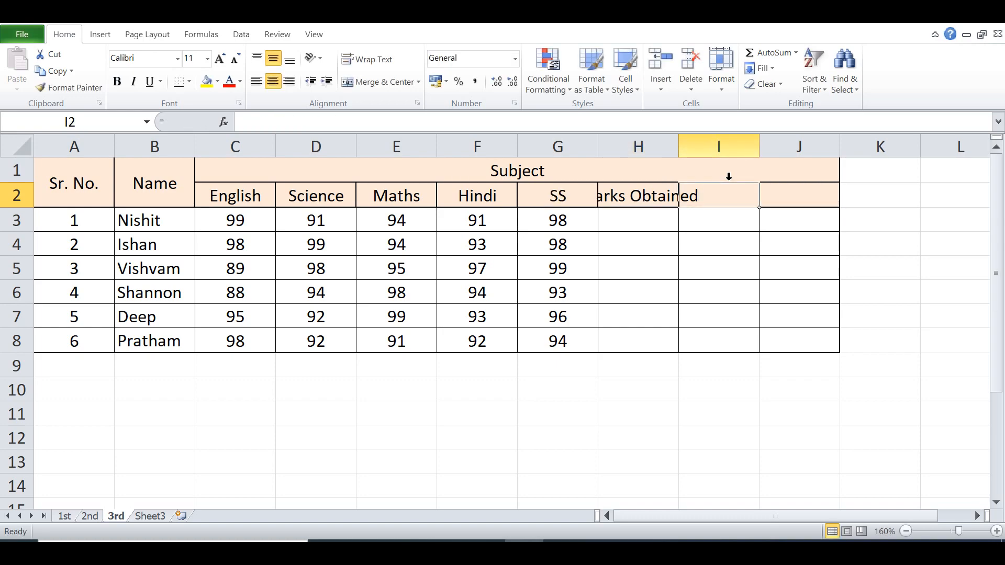
# Enter the heading "Total Marks" in I2
pyautogui.write('Total ')
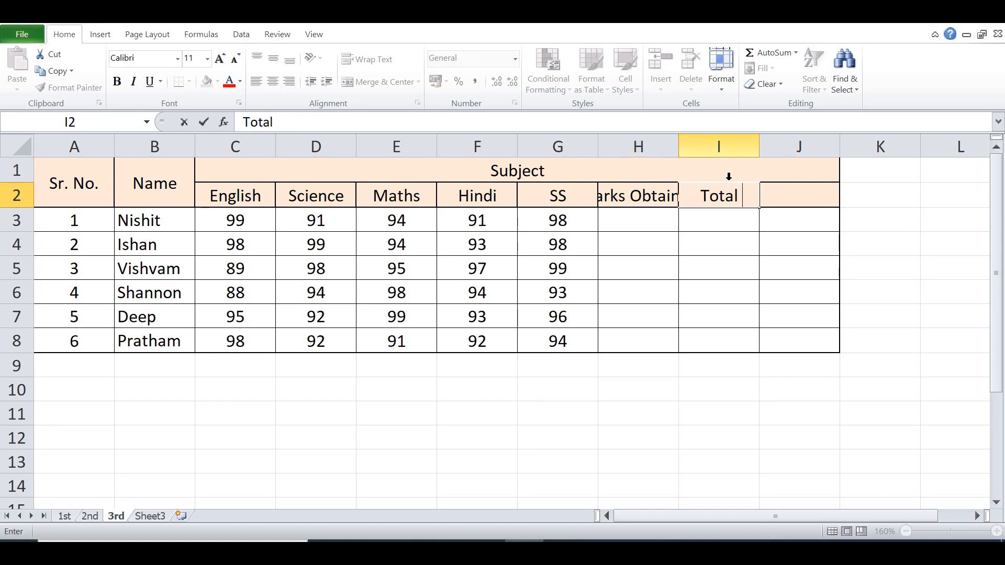
pyautogui.write('Marks')
pyautogui.press('Return')
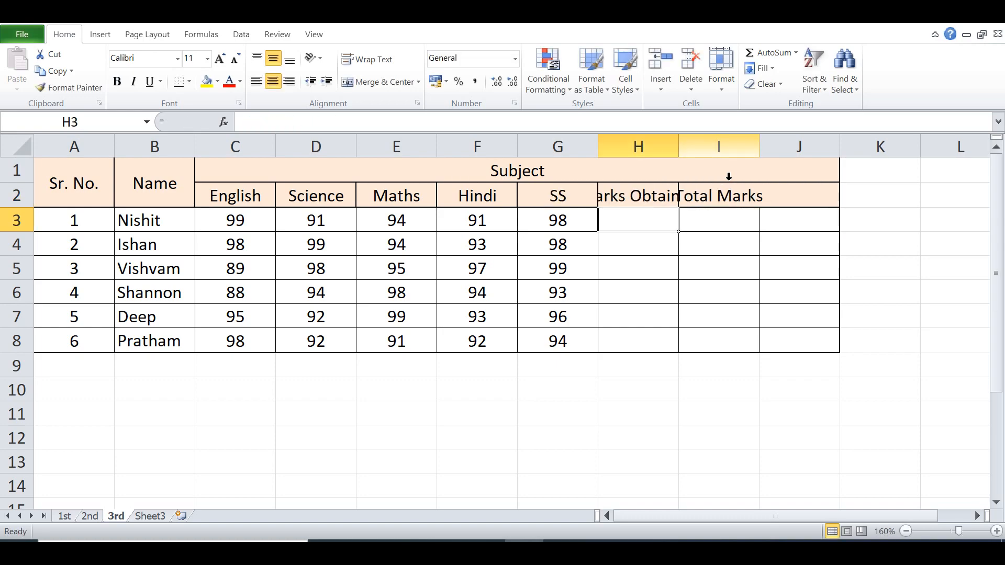
# Enter the heading "Percentage" in J2
pyautogui.press('Up')
pyautogui.press('Right')
pyautogui.press('Right')
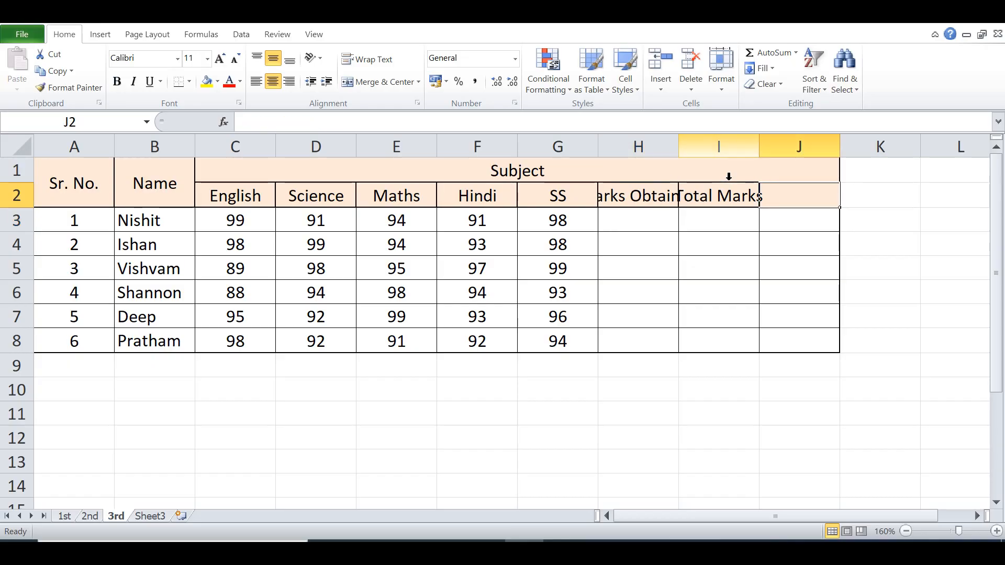
pyautogui.write('Perce')
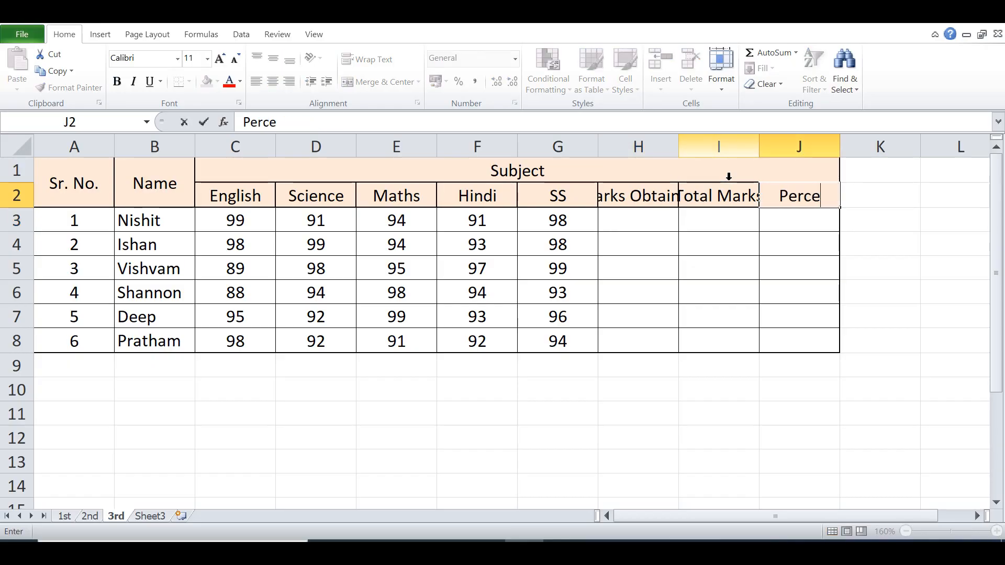
pyautogui.write('ntage')
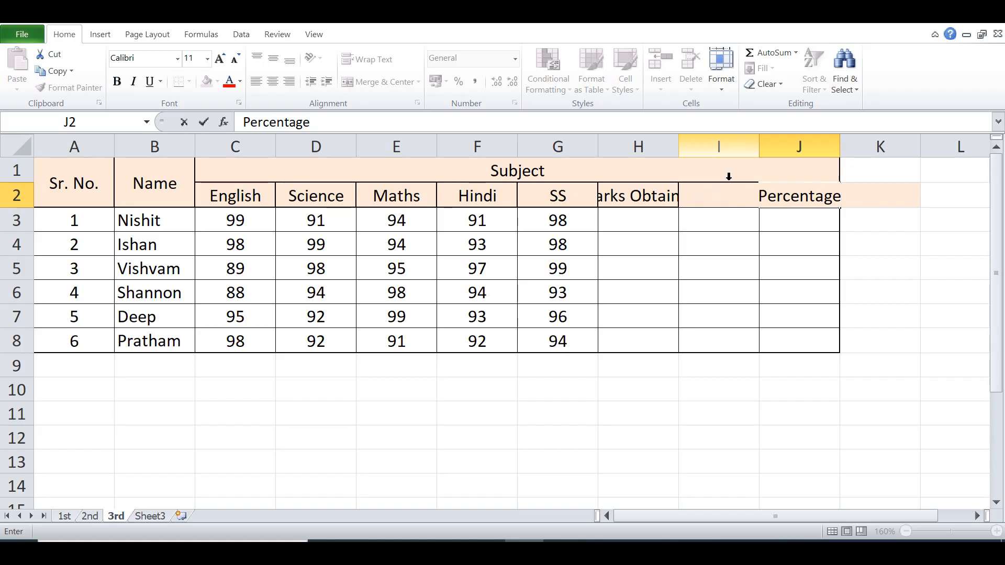
pyautogui.press('Return')
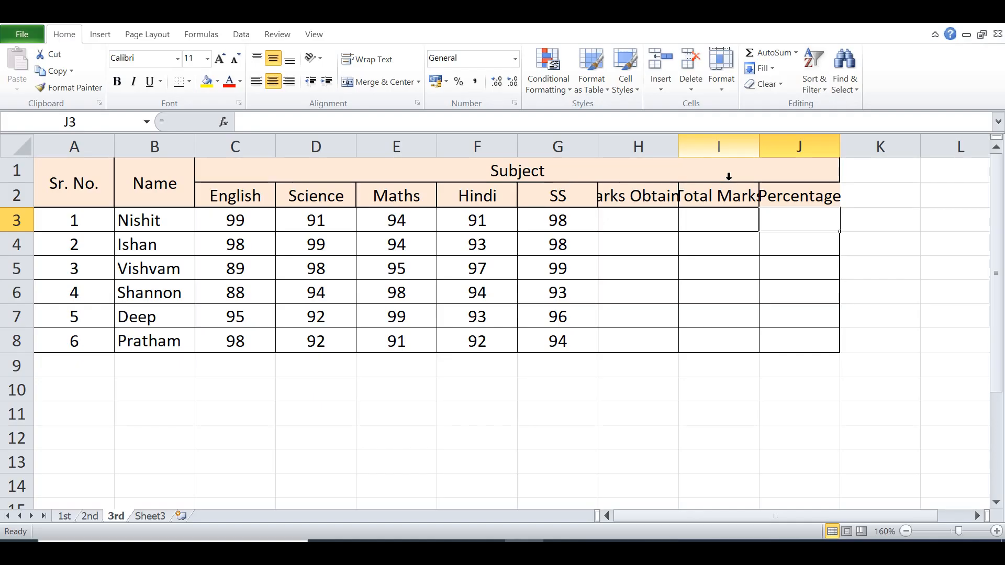
# Turn on text wrapping for the "Marks Obtained" heading in H2 through the Format Cells alignment settings
pyautogui.press('Left')
pyautogui.press('Left')
pyautogui.press('Up')
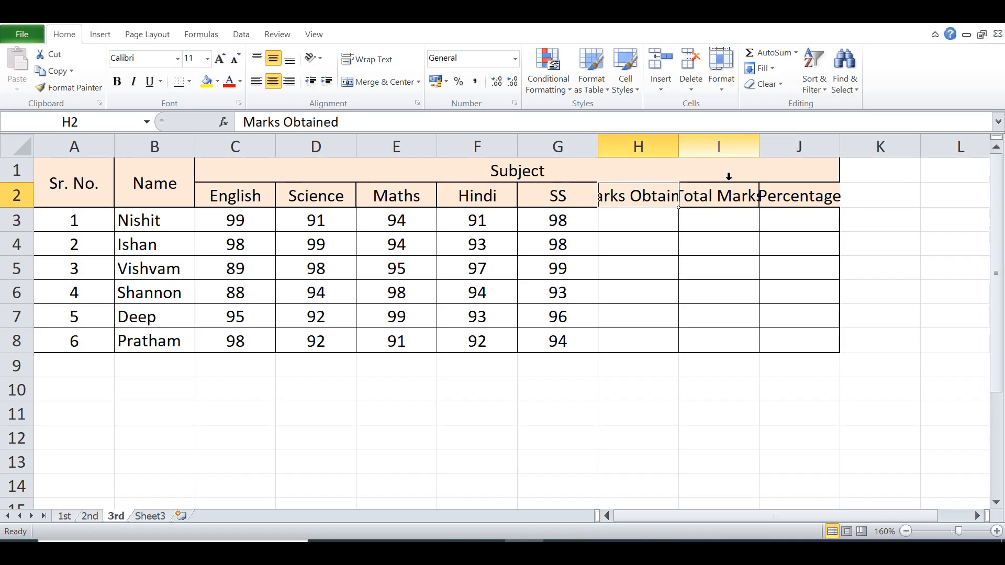
pyautogui.hotkey('ctrl', '1')
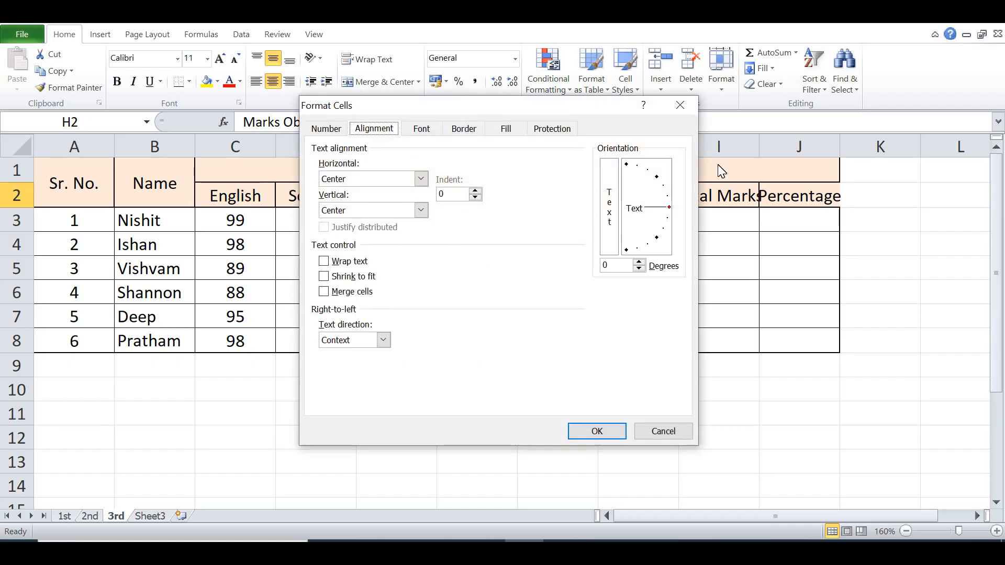
pyautogui.click(324, 262)
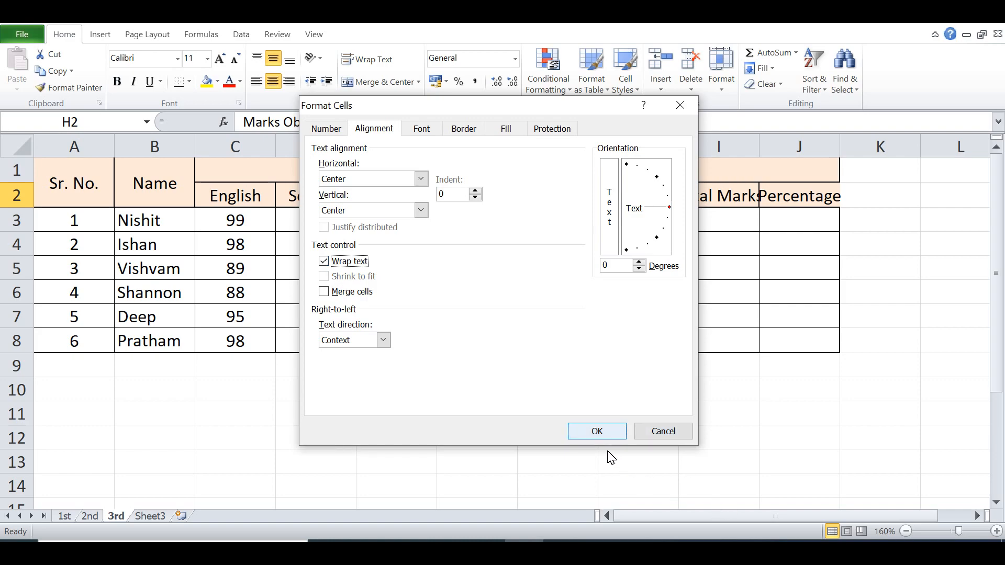
pyautogui.press('Return')
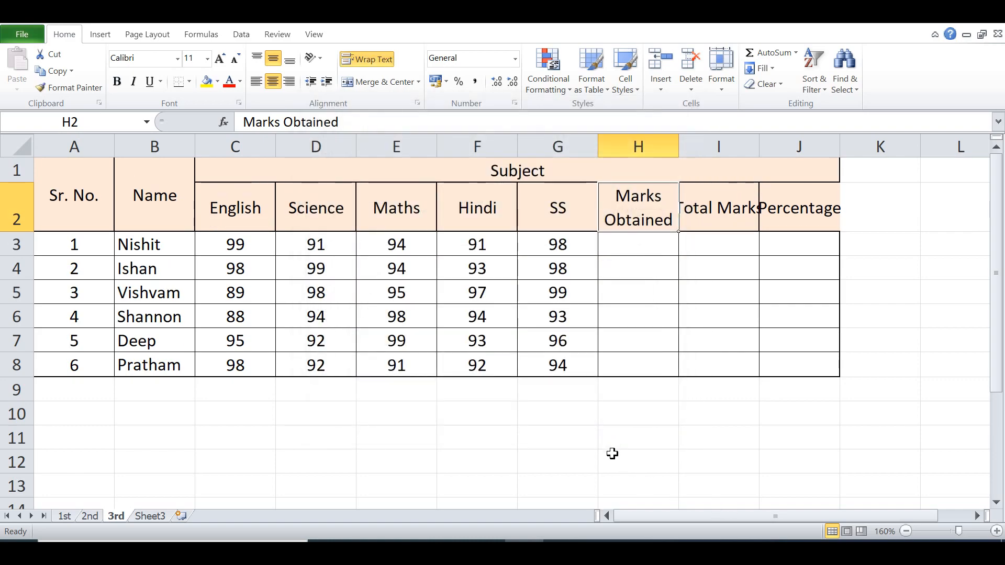
# Repeat the text wrapping on the "Total Marks" and "Percentage" headings in I2 and J2
pyautogui.press('Right')
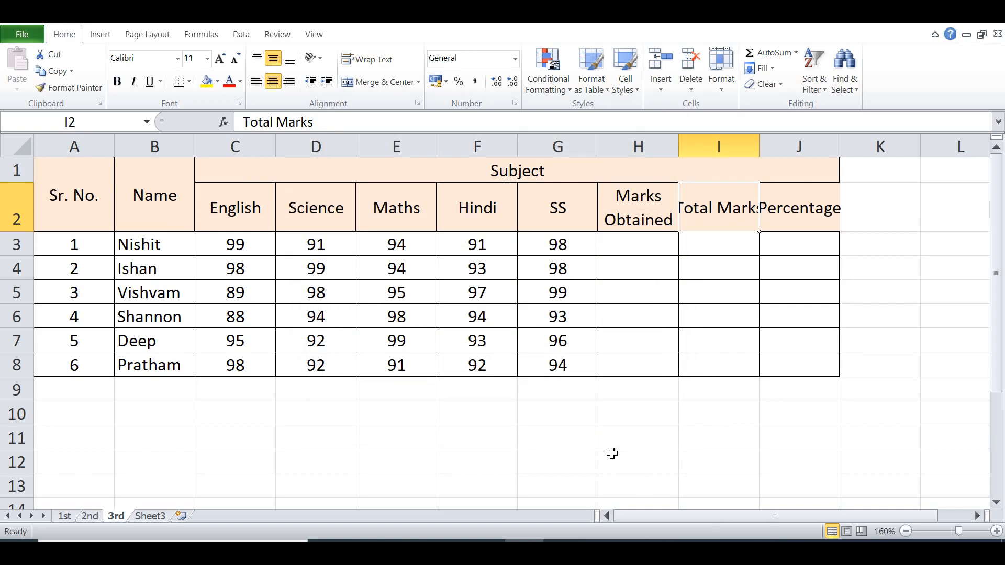
pyautogui.press('F4')
pyautogui.press('Right')
pyautogui.press('F4')
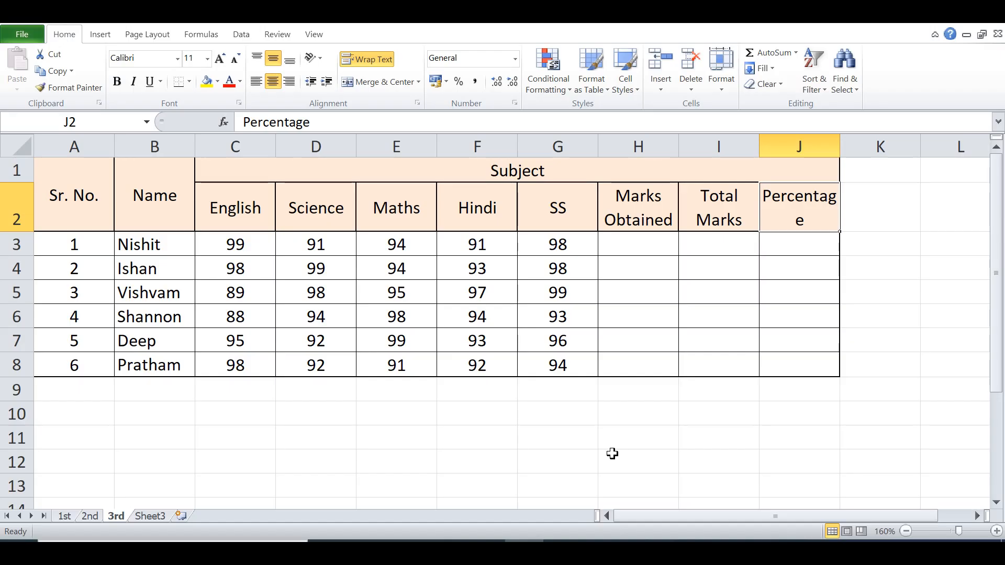
# Add up the first student's five subject marks in H3 with the formula =C3+D3+E3+F3+G3
pyautogui.press('Left')
pyautogui.press('Left')
pyautogui.press('Down')
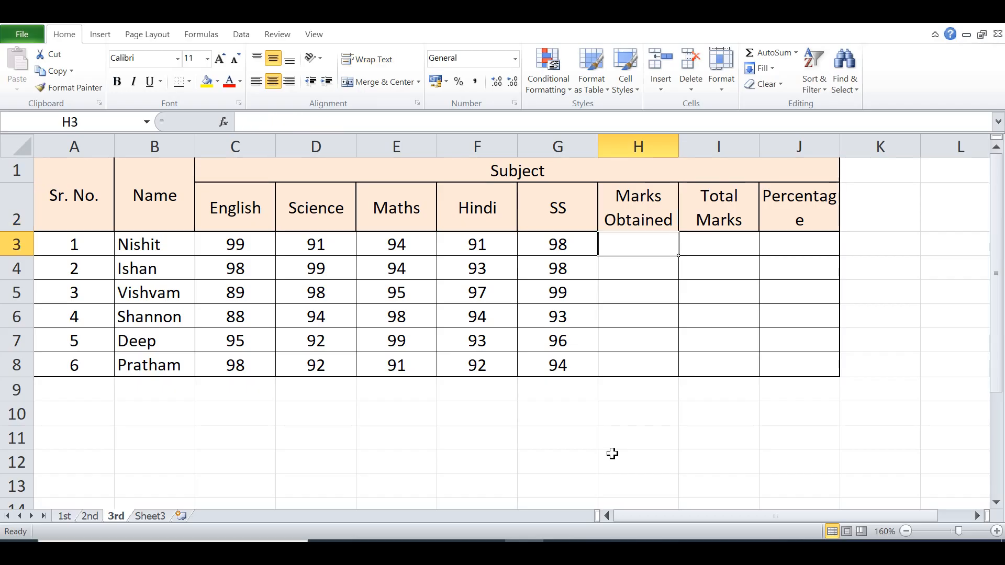
pyautogui.write('=')
pyautogui.press('Left')
pyautogui.press('Left')
pyautogui.press('Left')
pyautogui.press('Left')
pyautogui.press('Left')
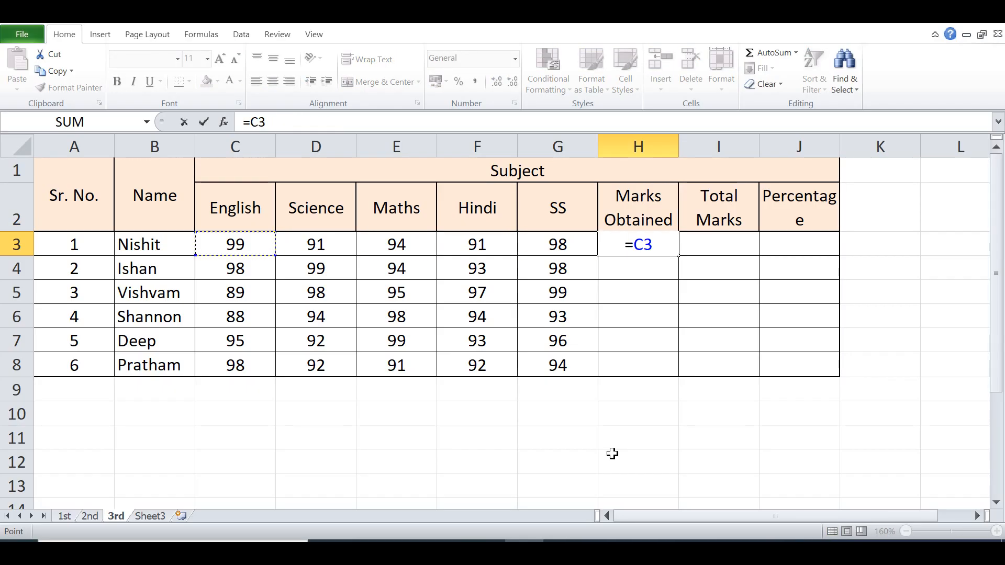
pyautogui.write('+')
pyautogui.press('Left')
pyautogui.press('Left')
pyautogui.press('Left')
pyautogui.press('Left')
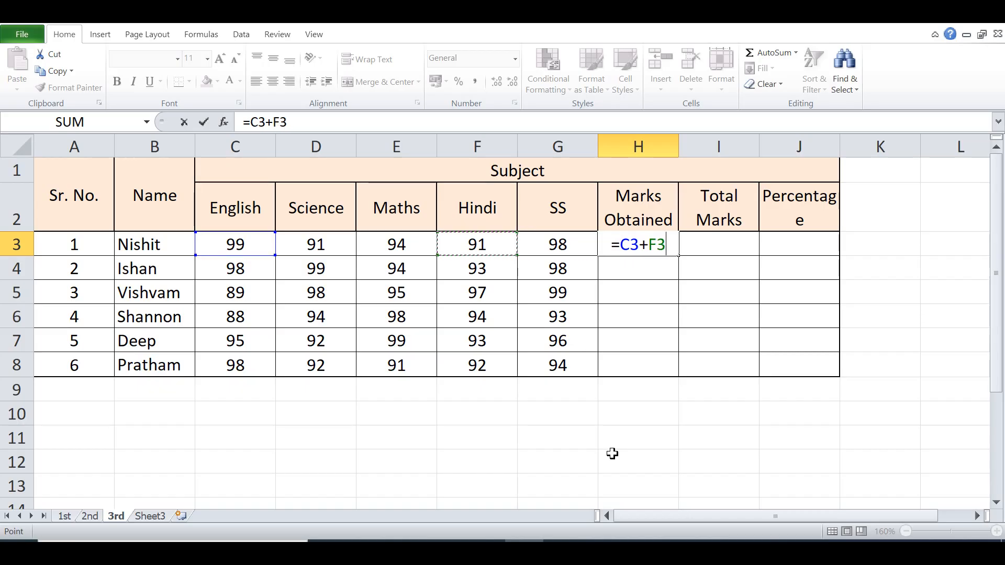
pyautogui.write('+')
pyautogui.press('Left')
pyautogui.press('Left')
pyautogui.press('Left')
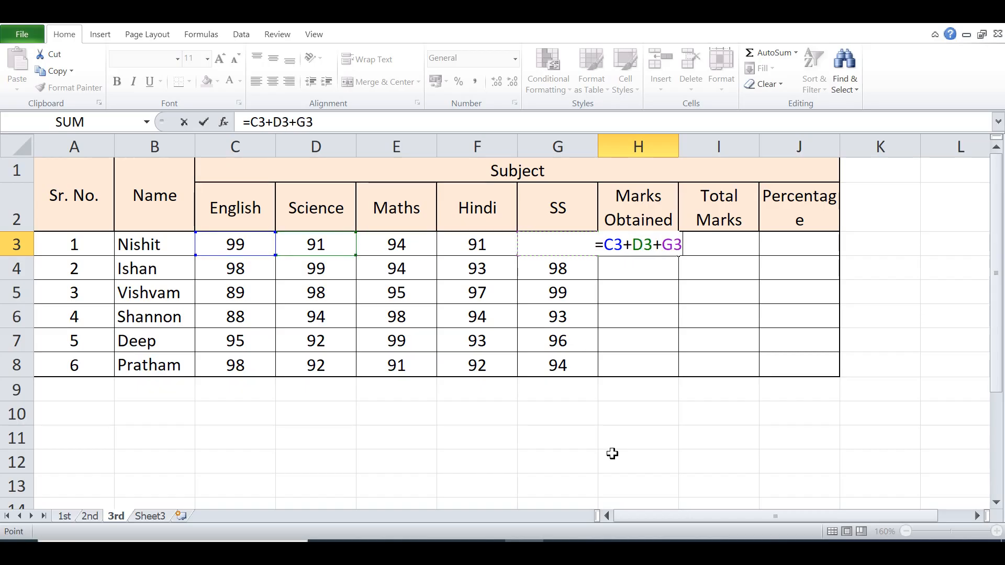
pyautogui.write('+')
pyautogui.press('Left')
pyautogui.press('Left')
pyautogui.write('+')
pyautogui.press('Left')
pyautogui.press('Return')
pyautogui.press('Up')
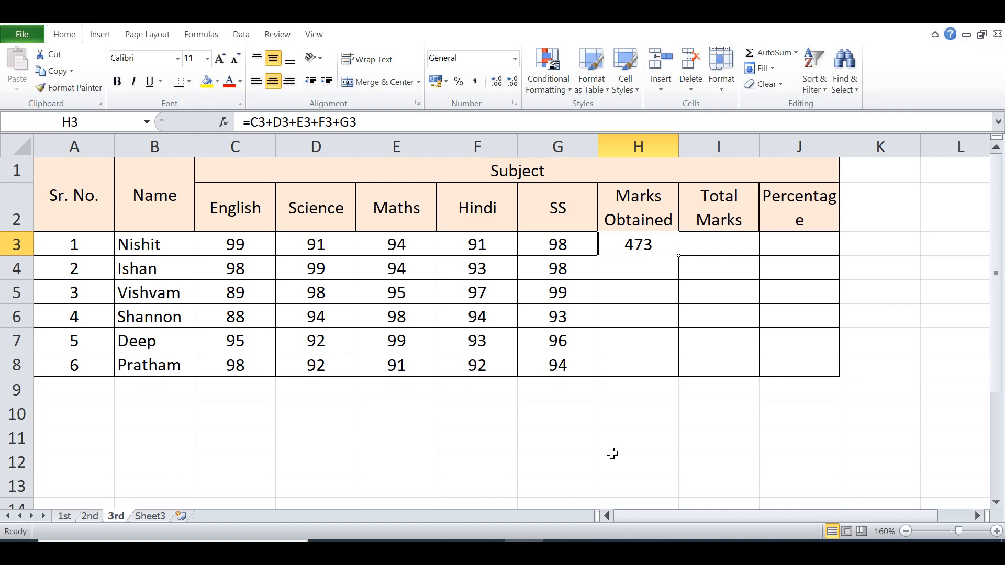
# Begin a SUM formula in H3 in place of the cell-by-cell addition
pyautogui.write('=')
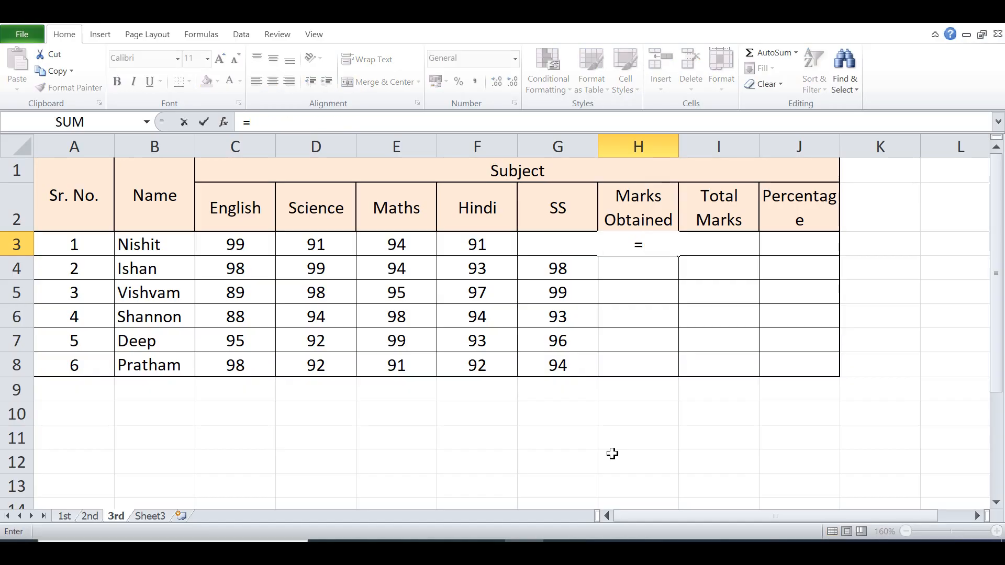
pyautogui.write('sum')
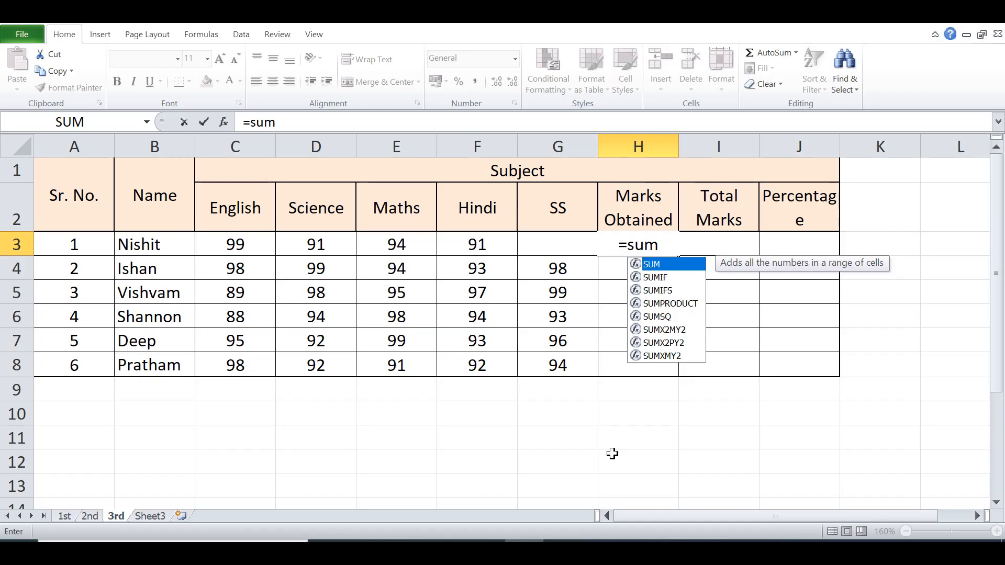
pyautogui.write('(')
# Try listing the row 3 subject cells from C3 onward as separate comma-delimited SUM arguments, and clear them back to the opening parenthesis
pyautogui.press('Left')
pyautogui.press('Left')
pyautogui.press('Left')
pyautogui.press('Left')
pyautogui.press('Left')
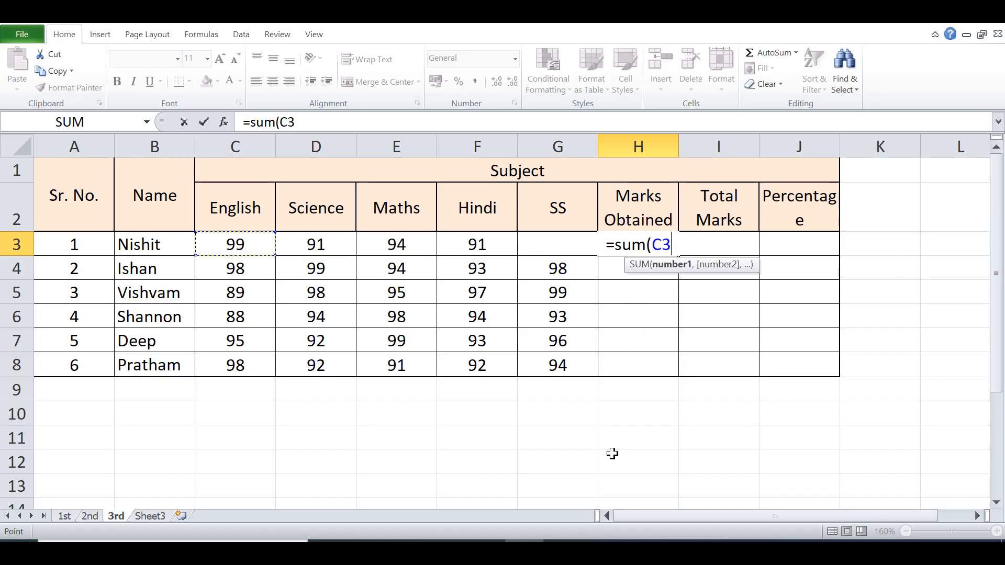
pyautogui.write(',')
pyautogui.press('Left')
pyautogui.press('Left')
pyautogui.press('Left')
pyautogui.press('Left')
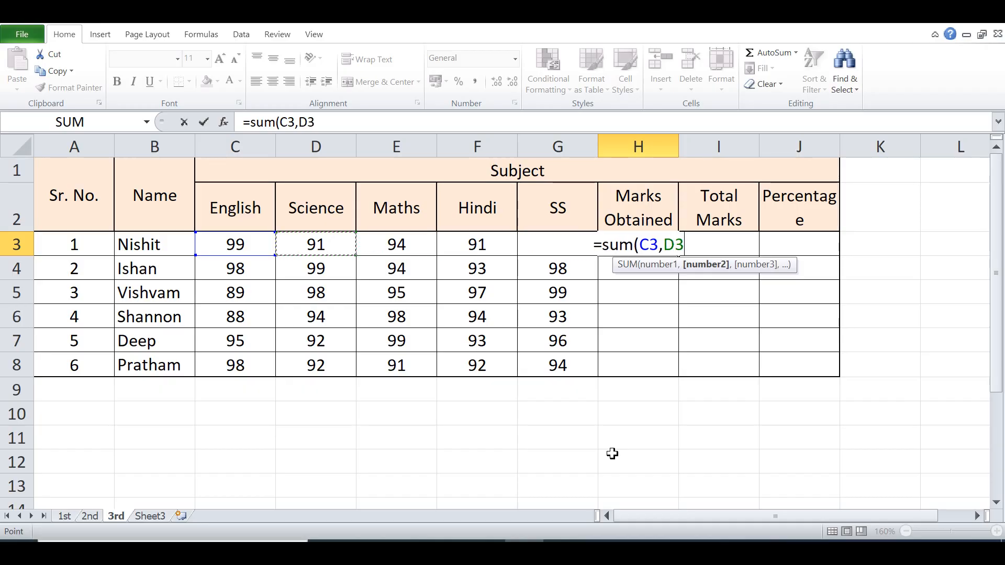
pyautogui.write(',')
pyautogui.press('Left')
pyautogui.press('Left')
pyautogui.press('Left')
pyautogui.write(',')
pyautogui.press('Left')
pyautogui.press('Left')
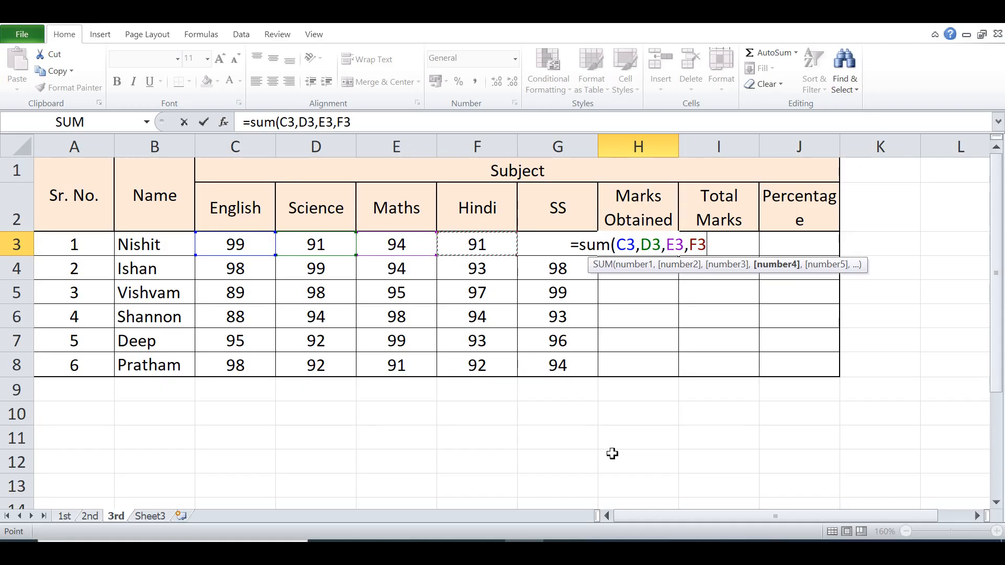
pyautogui.write(',')
pyautogui.press('Left')
pyautogui.press('Left')
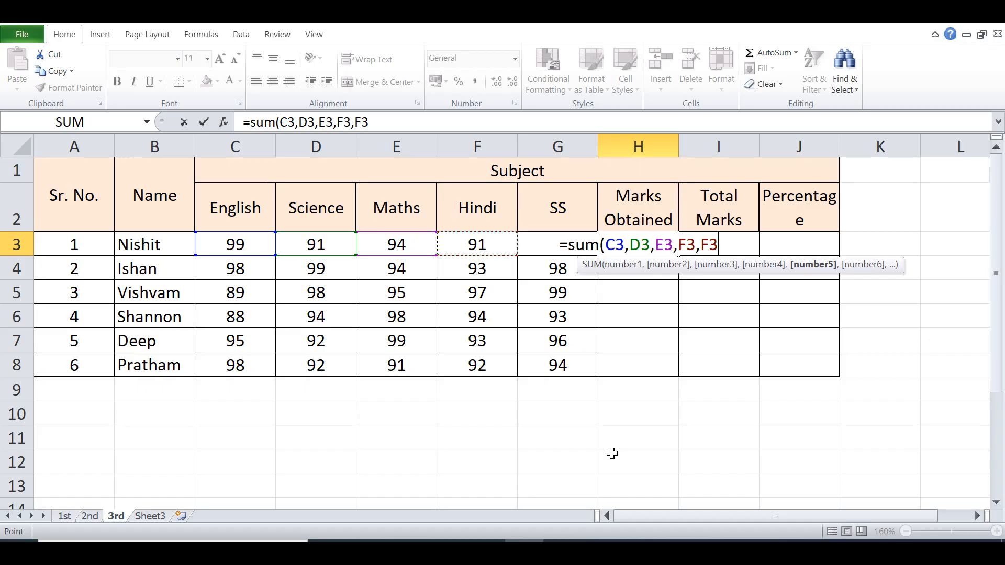
pyautogui.press('BackSpace')
pyautogui.press('BackSpace')
pyautogui.press('BackSpace')
pyautogui.press('BackSpace')
pyautogui.press('BackSpace')
pyautogui.press('BackSpace')
pyautogui.press('BackSpace')
pyautogui.press('BackSpace')
pyautogui.press('BackSpace')
pyautogui.press('BackSpace')
pyautogui.press('BackSpace')
pyautogui.press('BackSpace')
pyautogui.press('BackSpace')
pyautogui.press('BackSpace')
# Complete the SUM formula in H3 with the range C3:G3 and enter it
pyautogui.press('Left')
pyautogui.press('Left')
pyautogui.press('Left')
pyautogui.press('Left')
pyautogui.press('Left')
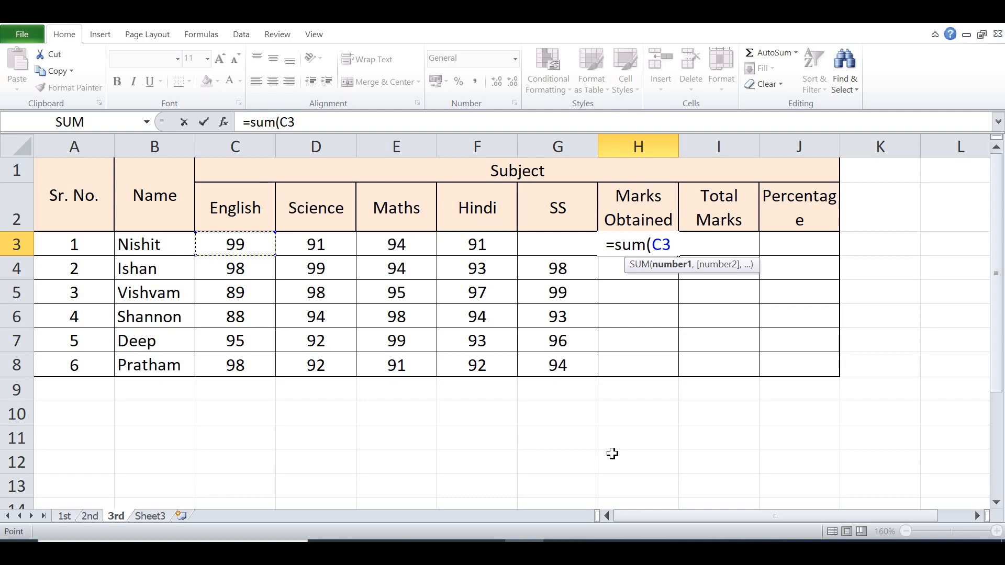
pyautogui.hotkey('shift', 'Right')
pyautogui.hotkey('shift', 'Right')
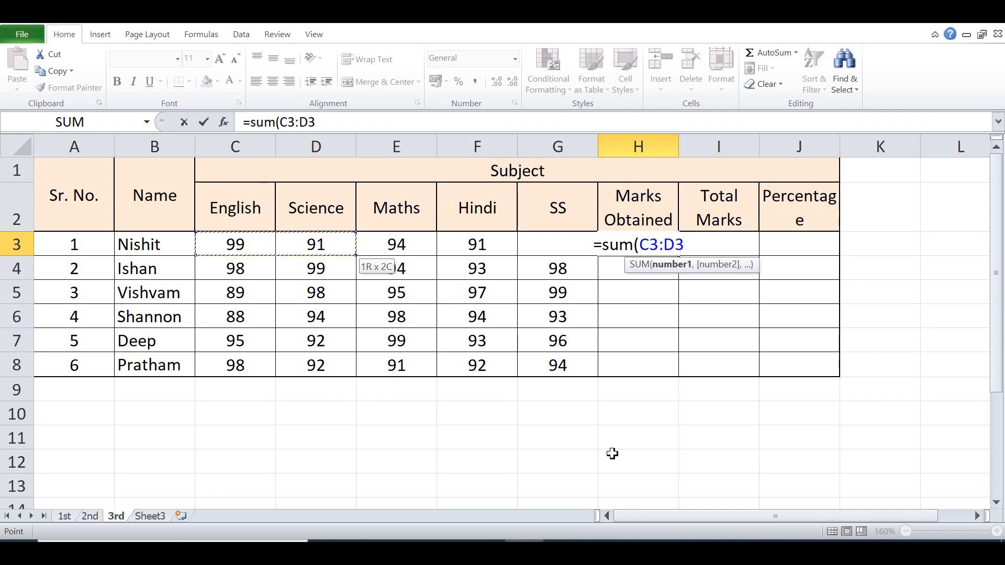
pyautogui.hotkey('shift', 'Right')
pyautogui.hotkey('shift', 'Right')
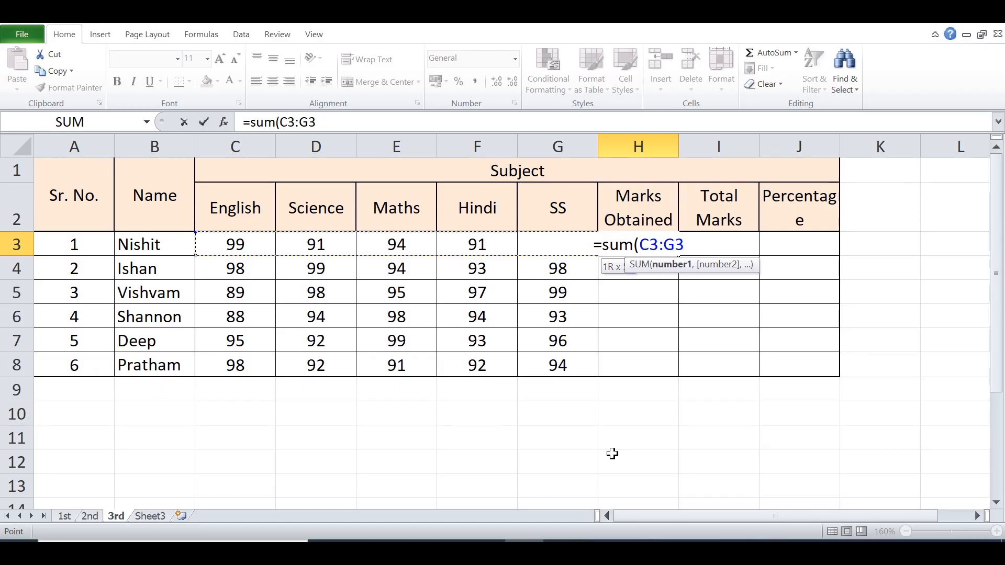
pyautogui.write(')')
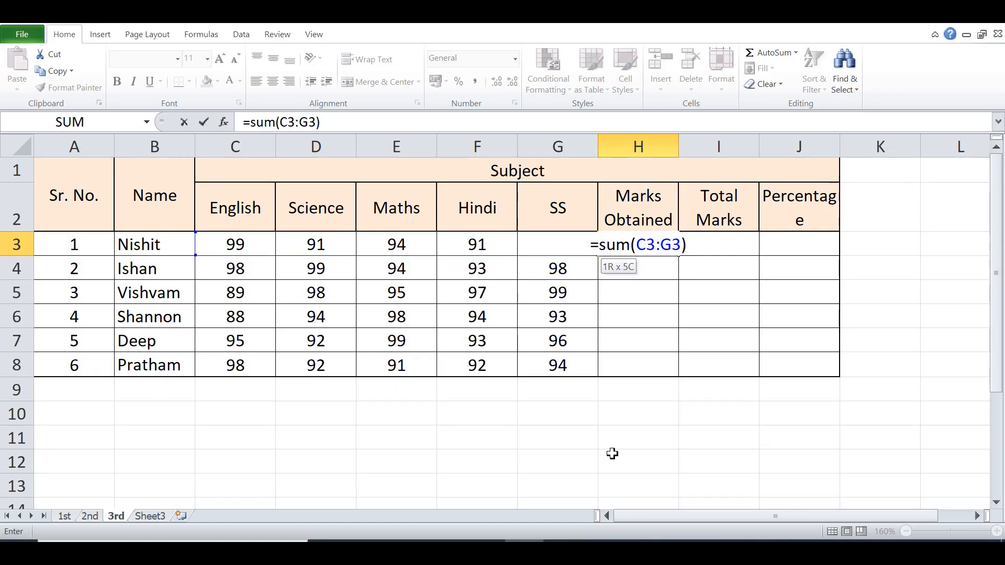
pyautogui.press('Return')
# Enter 500 as the first student's Total Marks in I3
pyautogui.press('Up')
pyautogui.press('Right')
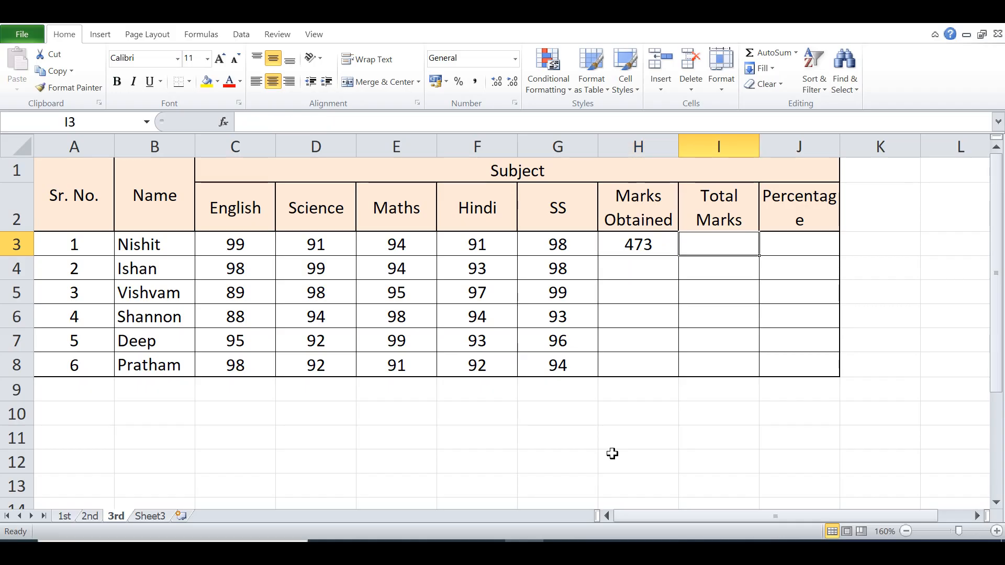
pyautogui.write('500')
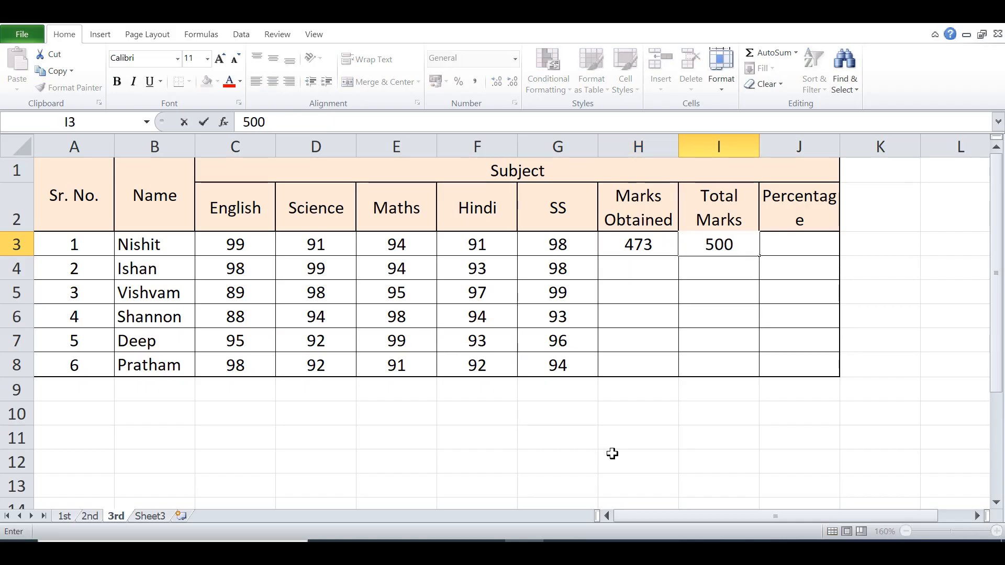
pyautogui.press('Return')
# Calculate the first student's percentage in J3 with the formula =H3/I3*100
pyautogui.press('Up')
pyautogui.press('Right')
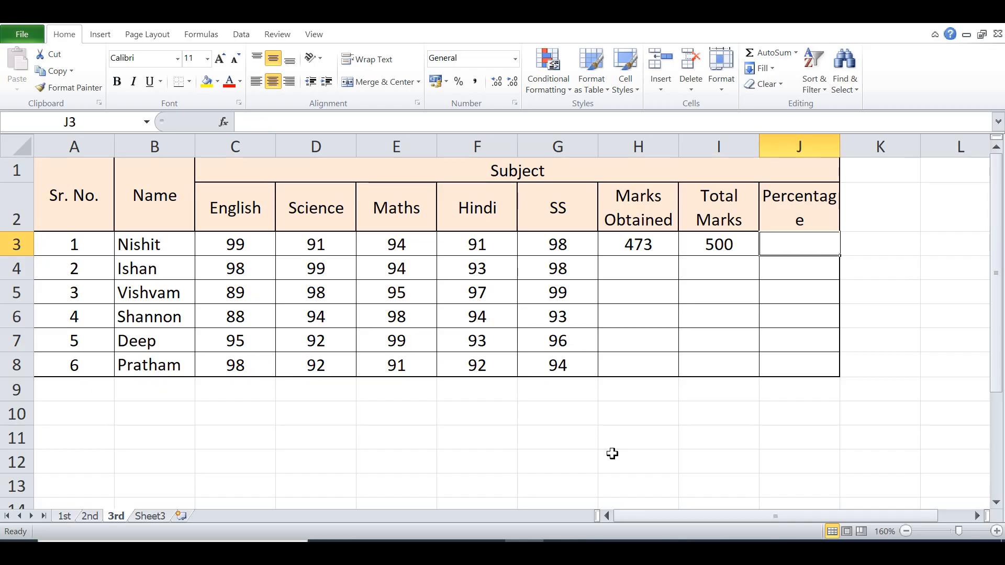
pyautogui.press('Left')
pyautogui.press('Left')
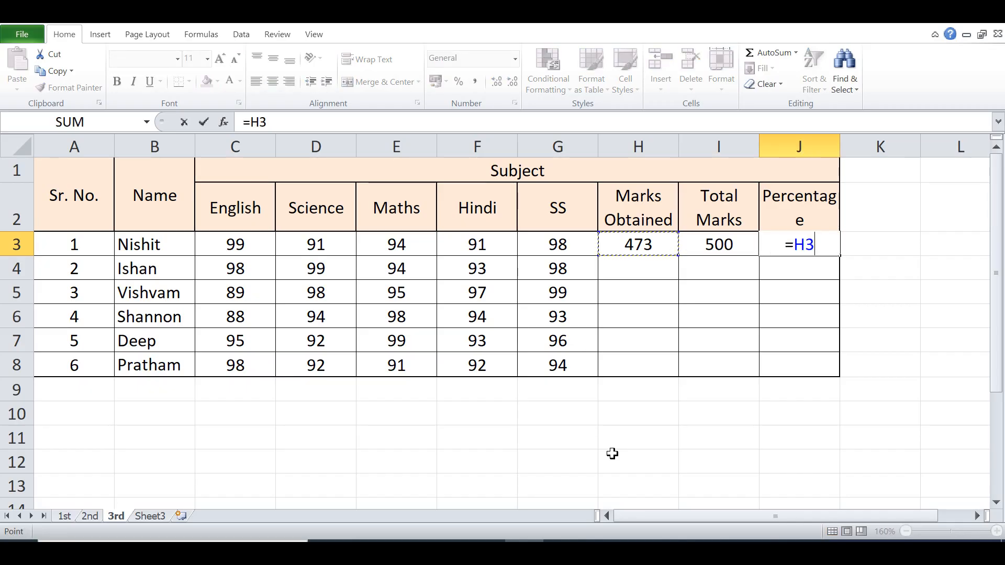
pyautogui.write('/')
pyautogui.press('Left')
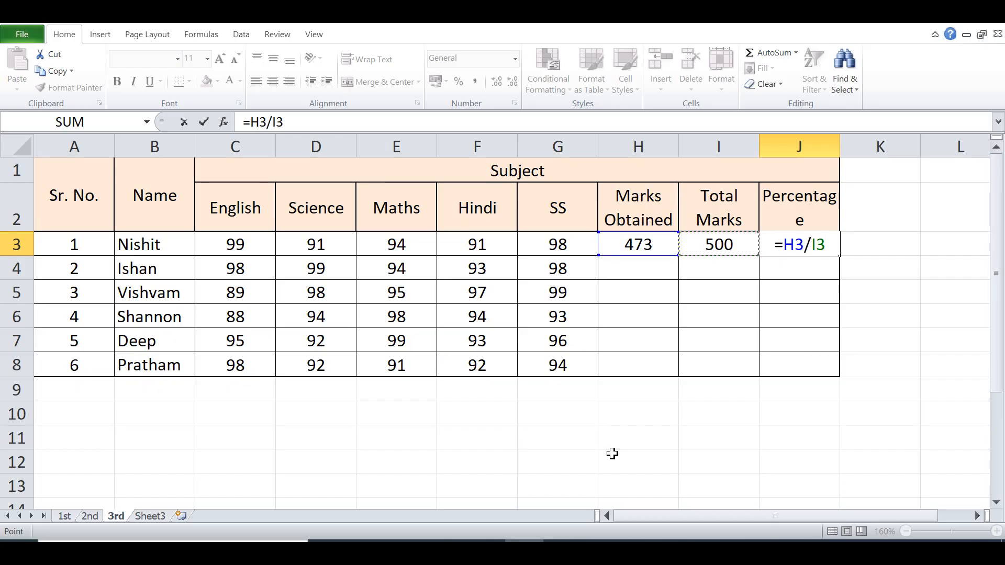
pyautogui.write('*100')
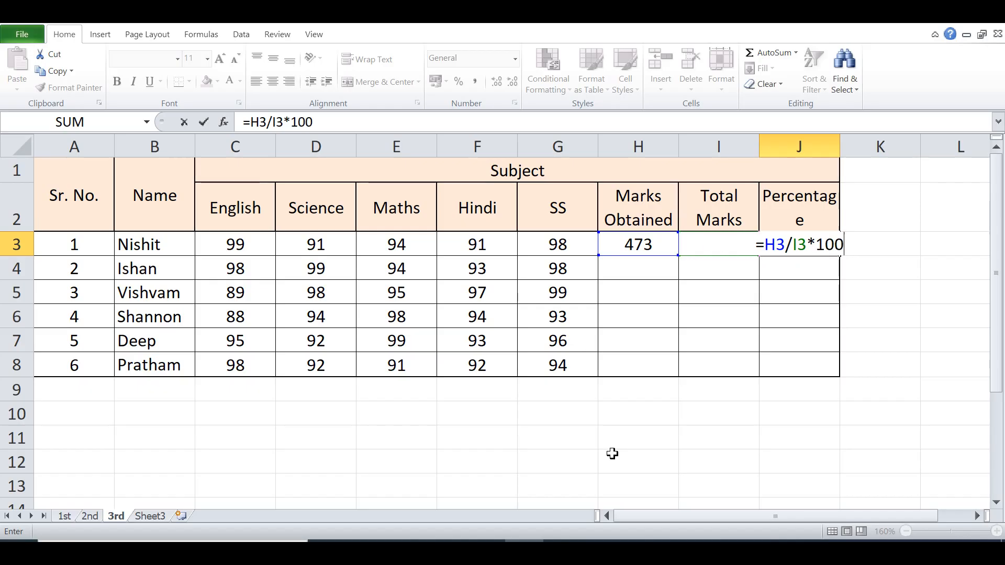
pyautogui.press('Return')
# Copy the first student's Marks Obtained, Total Marks and Percentage cells, H3:J3
pyautogui.press('Up')
pyautogui.press('Left')
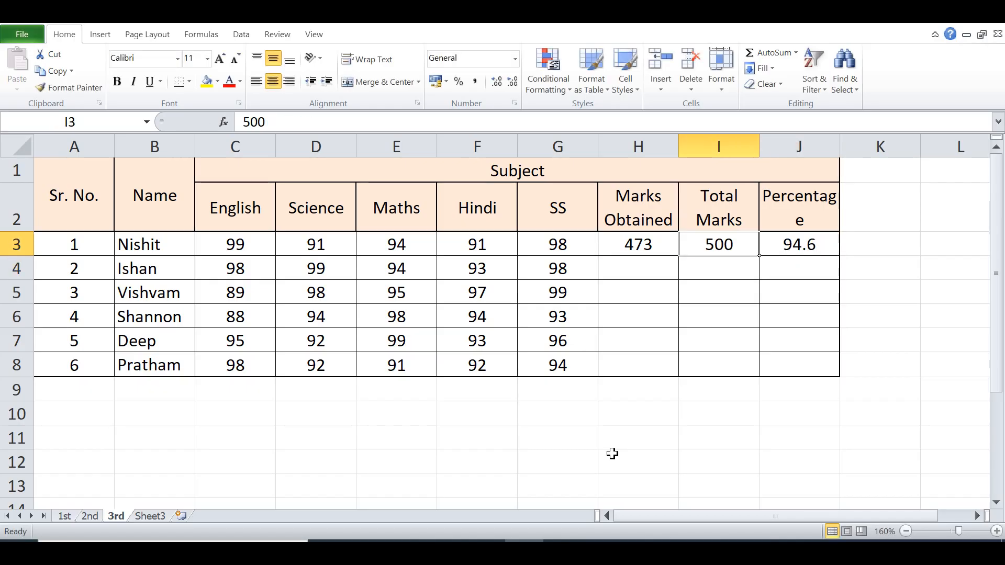
pyautogui.press('Left')
pyautogui.hotkey('shift', 'Right')
pyautogui.hotkey('shift', 'Right')
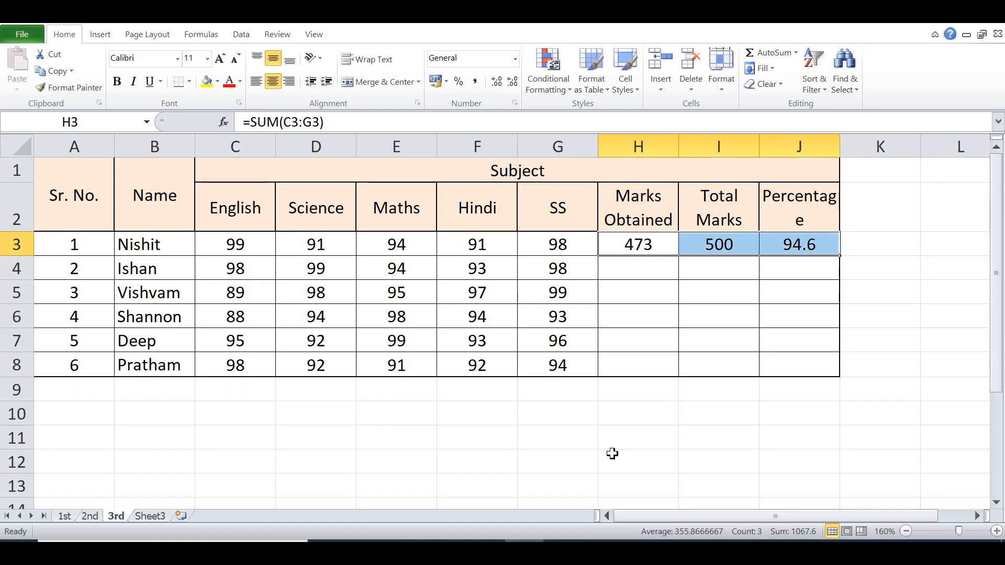
pyautogui.hotkey('ctrl', 'c')
# Paste only the formulas into the remaining student rows, starting from H4:H8, using Paste Special
pyautogui.press('Down')
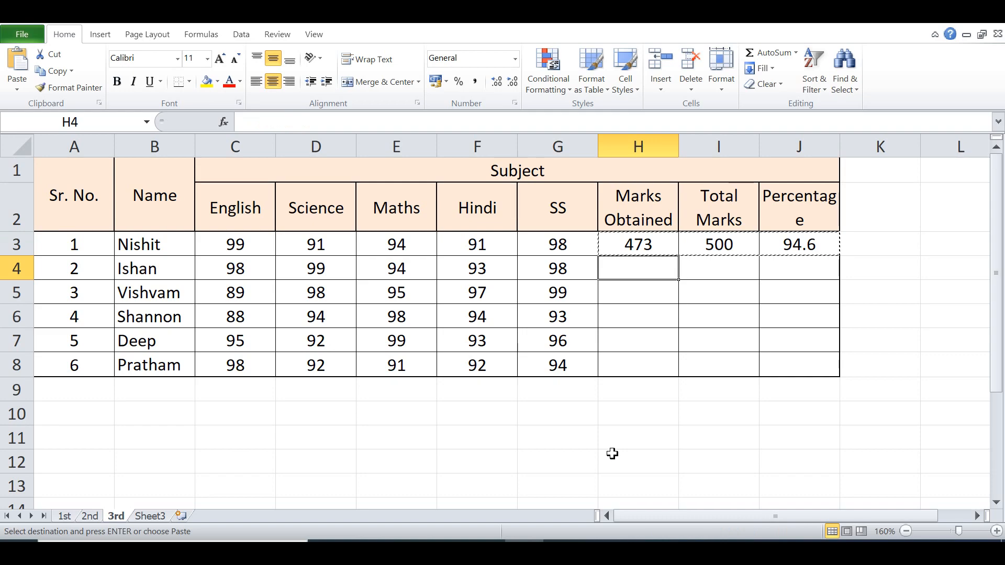
pyautogui.hotkey('shift', 'Down')
pyautogui.hotkey('shift', 'Down')
pyautogui.hotkey('shift', 'Down')
pyautogui.hotkey('shift', 'Down')
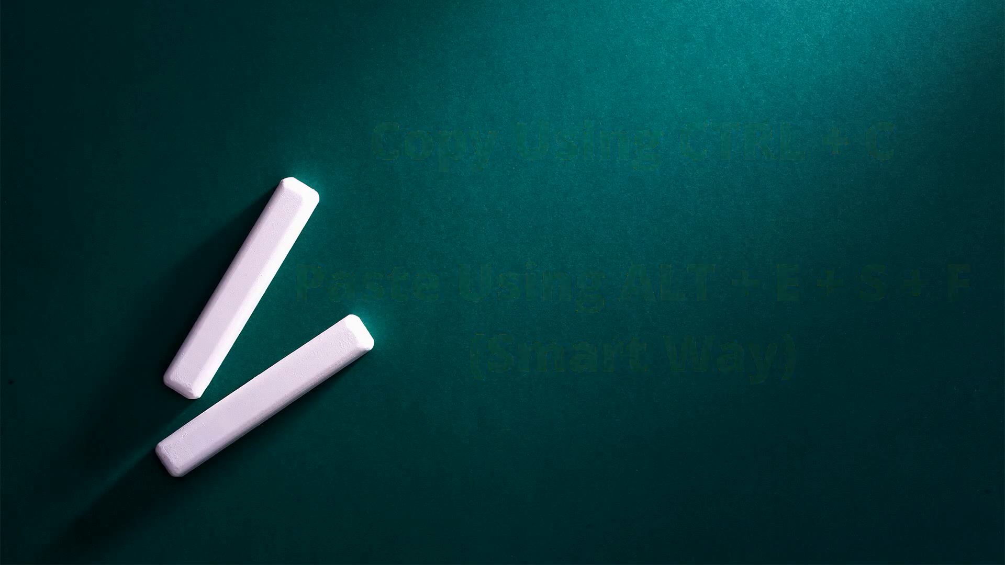
pyautogui.hotkey('alt', 'e')
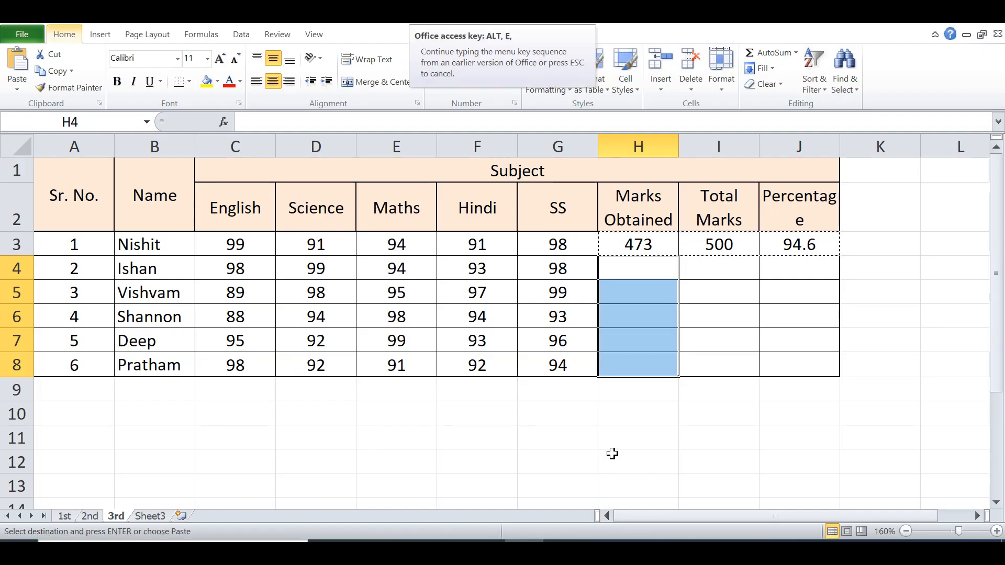
pyautogui.press('s')
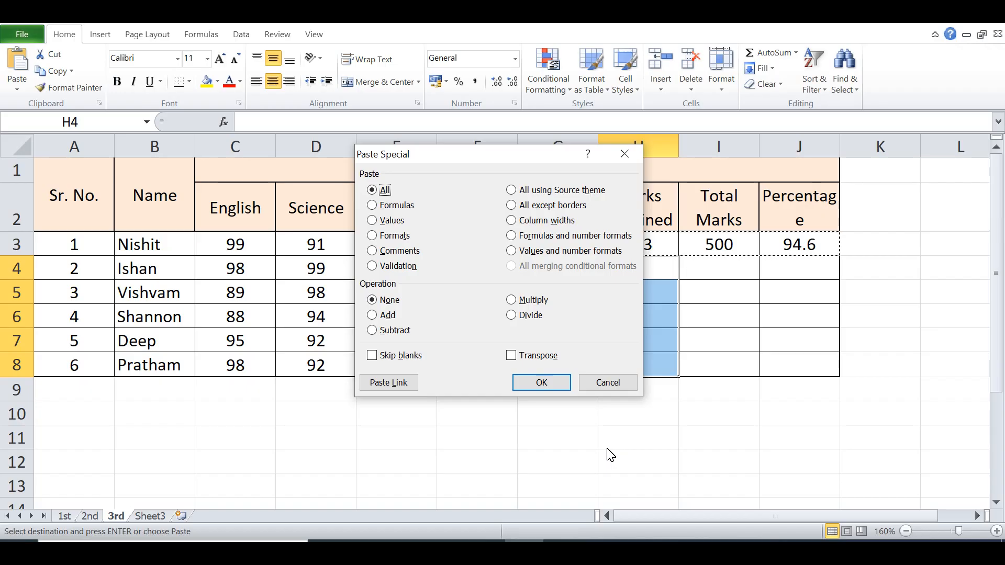
pyautogui.press('f')
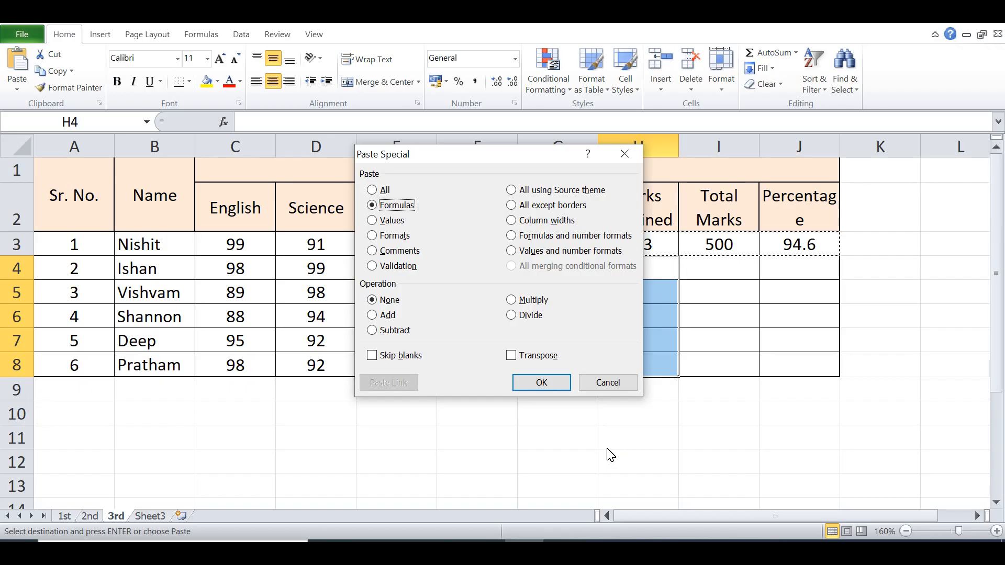
pyautogui.press('Return')
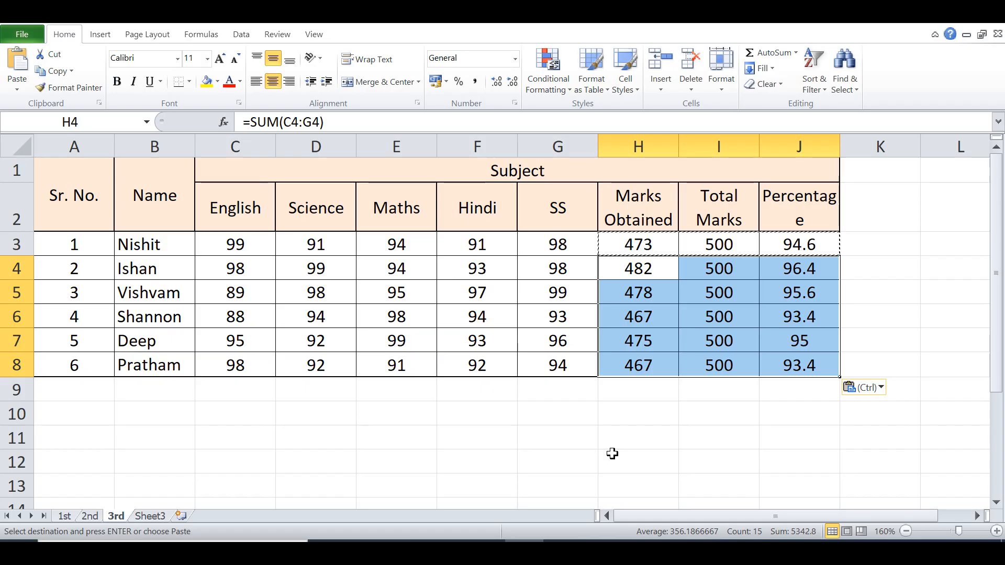
# Examine the formulas in the Marks Obtained and Percentage columns across the student rows
pyautogui.press('Down')
pyautogui.press('Down')
pyautogui.press('Down')
pyautogui.press('Down')
pyautogui.press('Right')
pyautogui.press('Right')
pyautogui.press('Up')
pyautogui.press('Up')
pyautogui.press('Up')
pyautogui.press('Up')
pyautogui.press('Up')
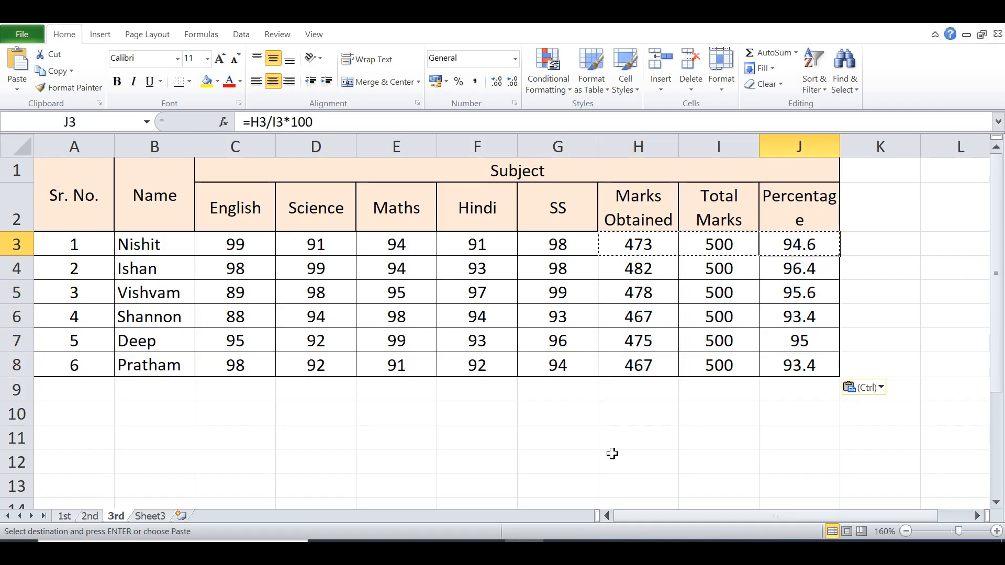
pyautogui.press('Left')
pyautogui.press('Left')
pyautogui.press('Down')
pyautogui.press('Down')
pyautogui.press('Down')
pyautogui.press('Down')
pyautogui.press('Down')
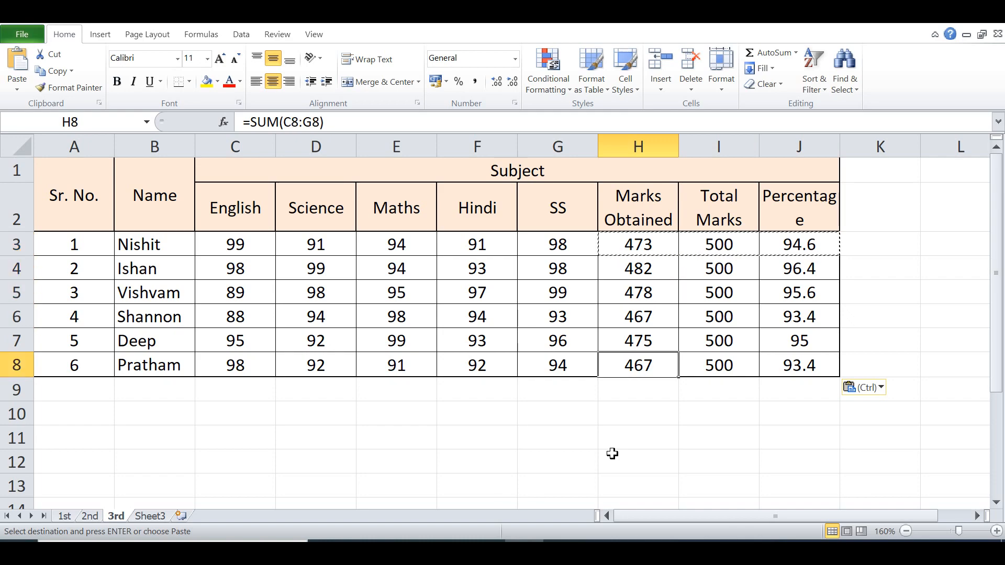
pyautogui.press('ctrl')
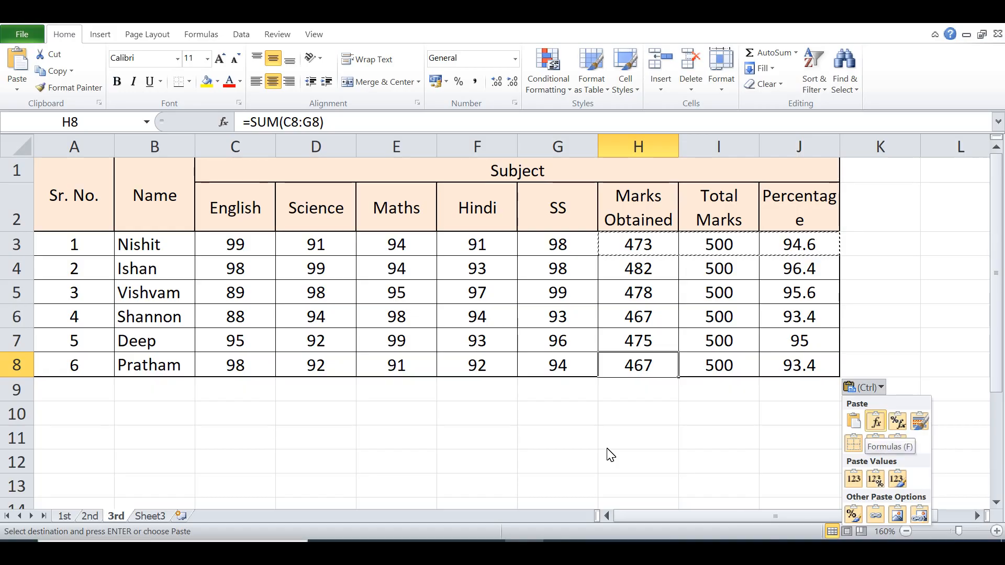
pyautogui.press('Right')
pyautogui.press('Escape')
pyautogui.press('Left')
pyautogui.press('Left')
pyautogui.press('Left')
pyautogui.press('Left')
pyautogui.press('Left')
pyautogui.press('Left')
pyautogui.press('Left')
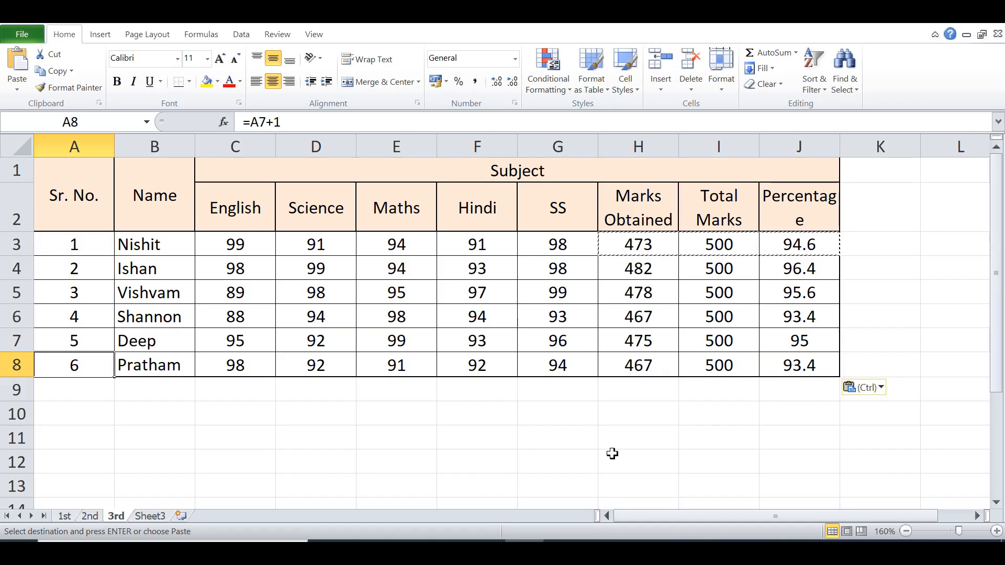
pyautogui.press('Up')
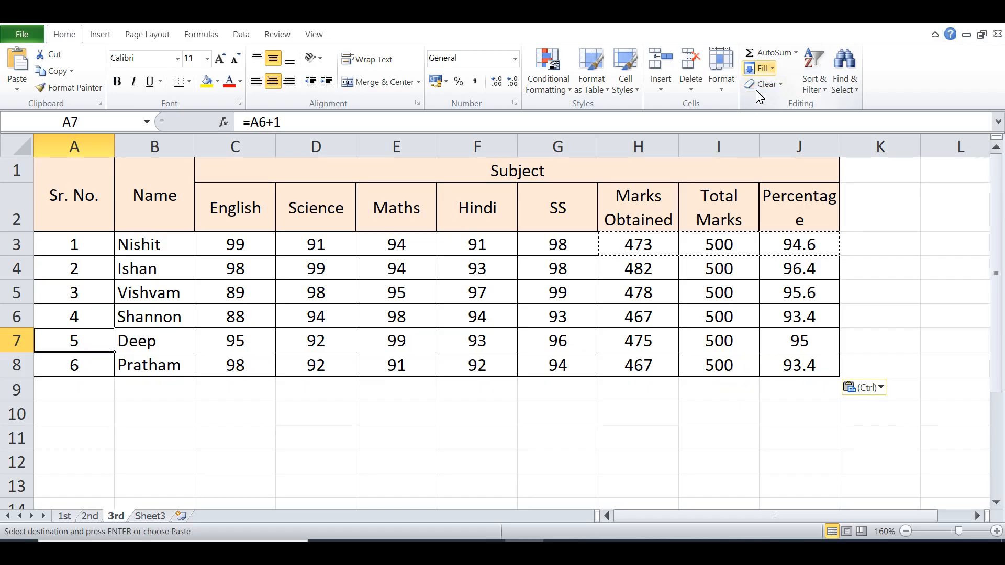
pyautogui.click(660, 87)
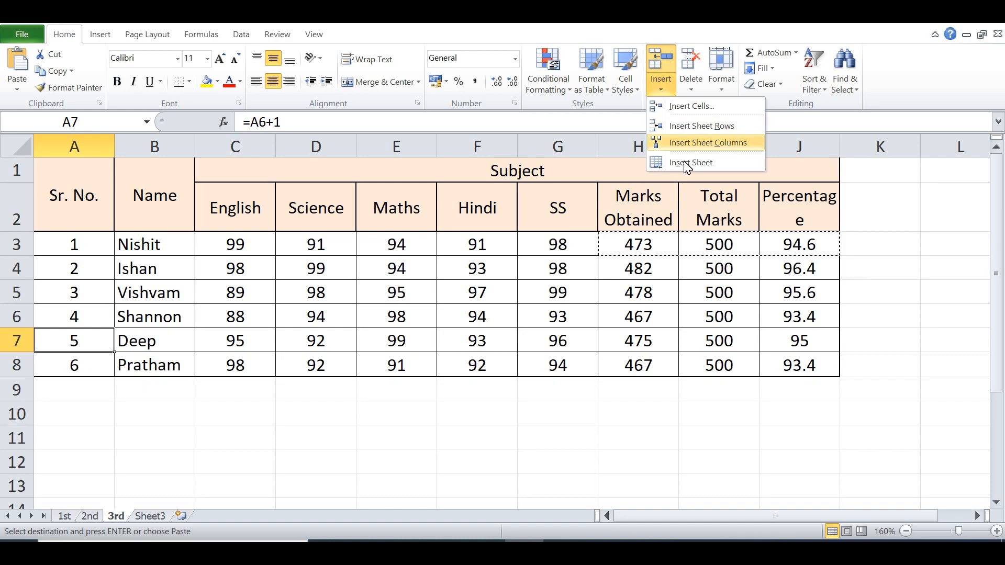
# Try inserting two blank sheet rows above row 7, and undo both insertions
pyautogui.press('Return')
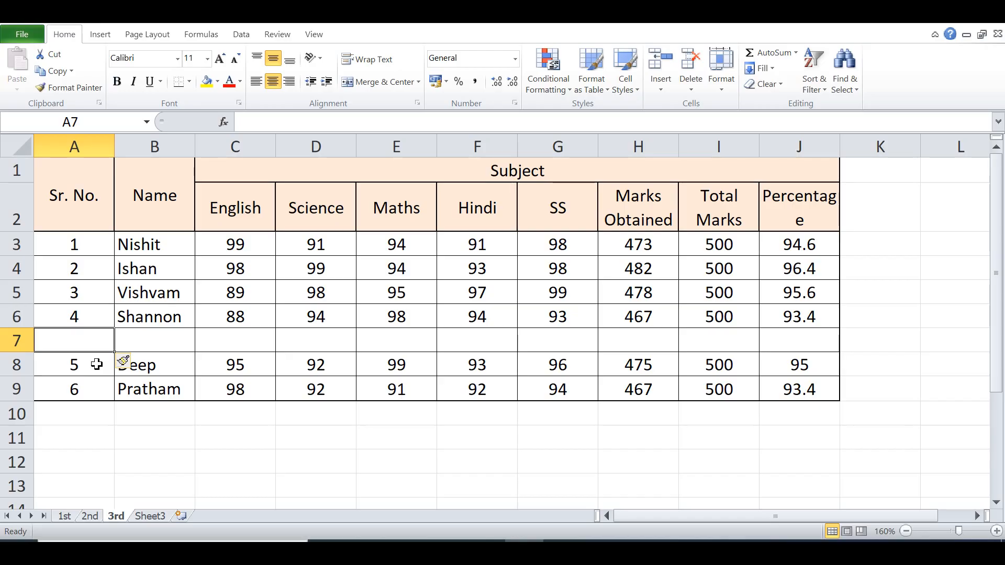
pyautogui.press('F4')
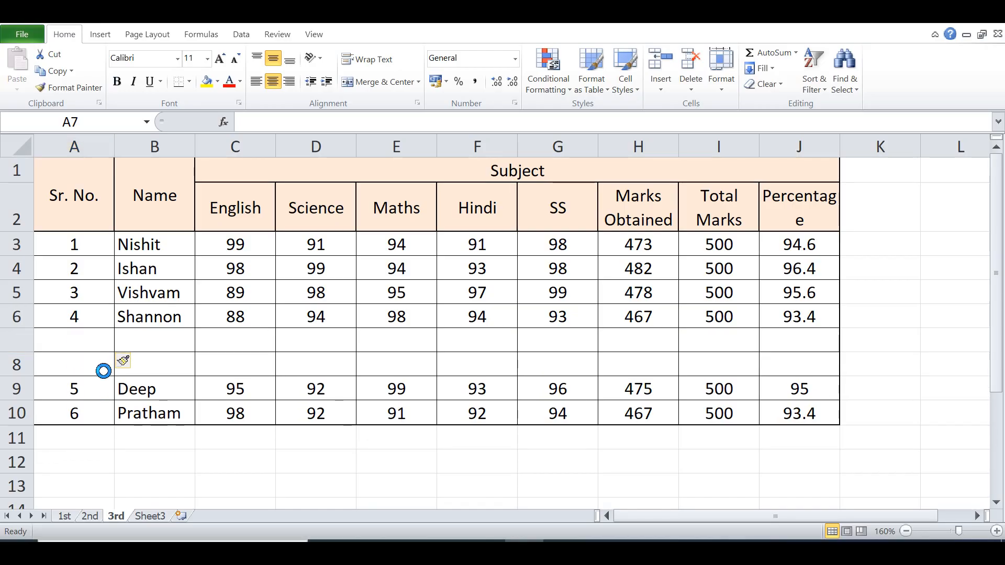
pyautogui.hotkey('ctrl', 'z')
pyautogui.hotkey('ctrl', 'z')
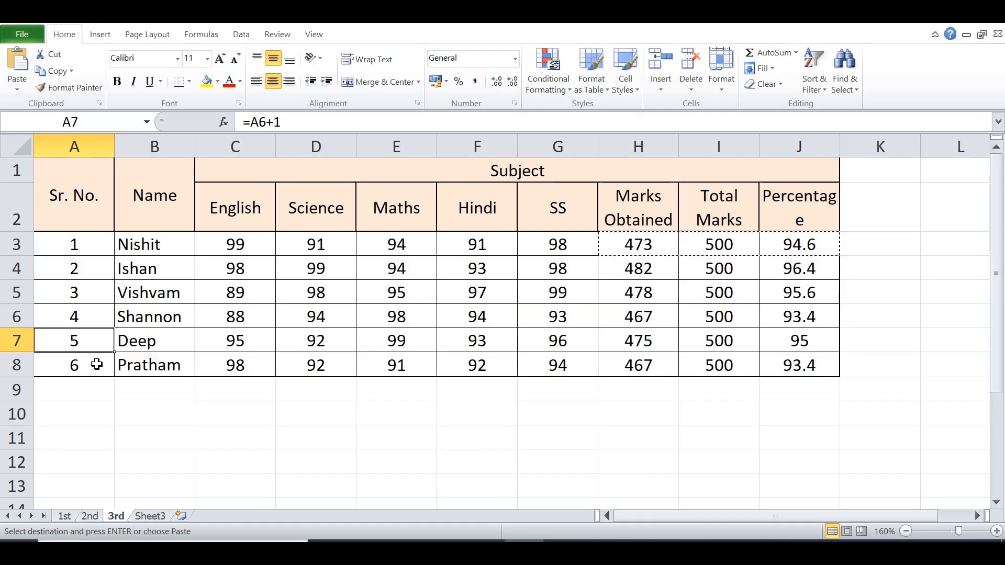
pyautogui.press('Down')
pyautogui.press('Down')
pyautogui.press('Down')
pyautogui.press('Down')
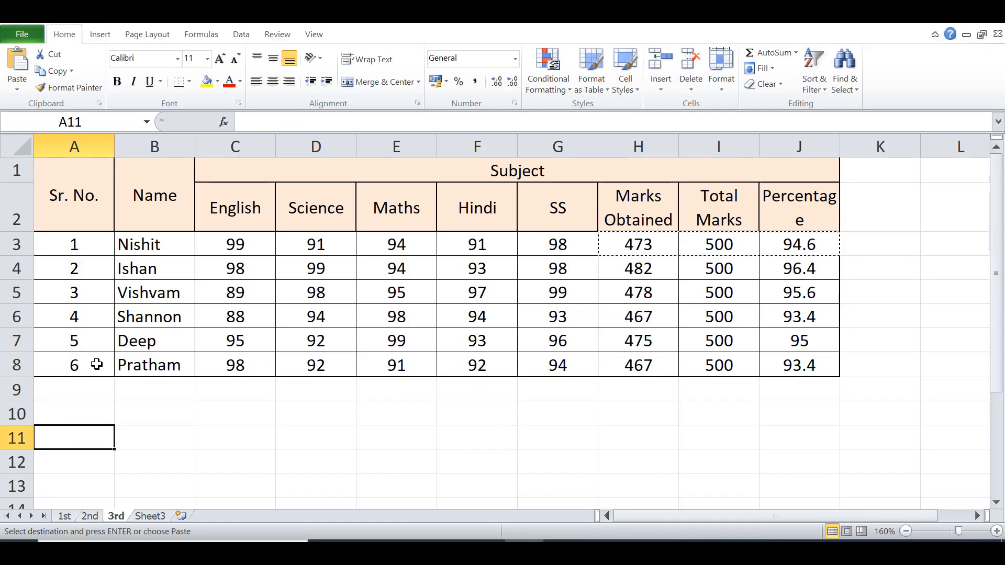
pyautogui.write('ALR')
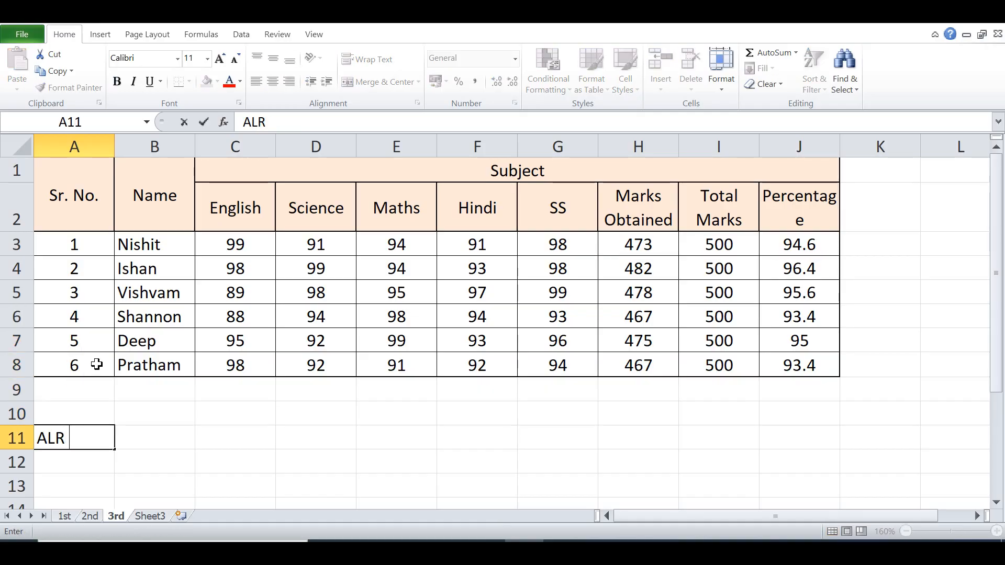
pyautogui.write(' + R')
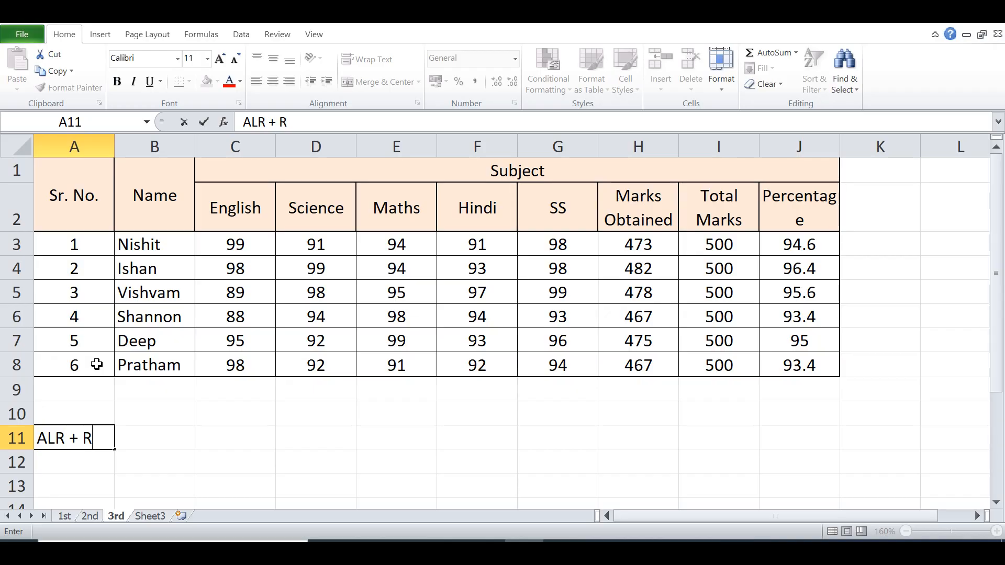
pyautogui.press('Escape')
# Try inserting two blank rows at A7 with the Insert Rows command run twice, and undo both
pyautogui.press('Up')
pyautogui.press('Up')
pyautogui.press('Up')
pyautogui.press('Up')
pyautogui.hotkey('alt', 'i')
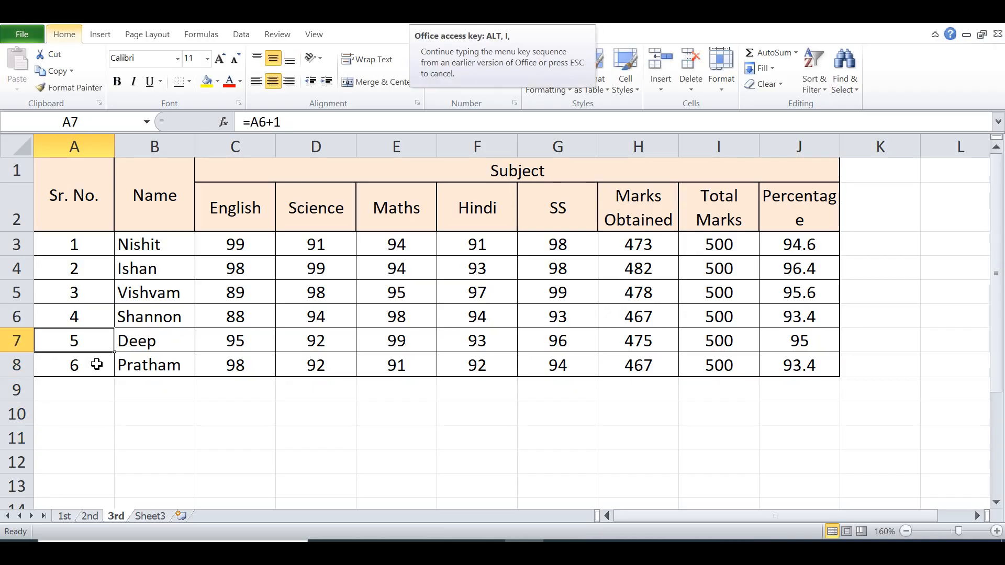
pyautogui.press('r')
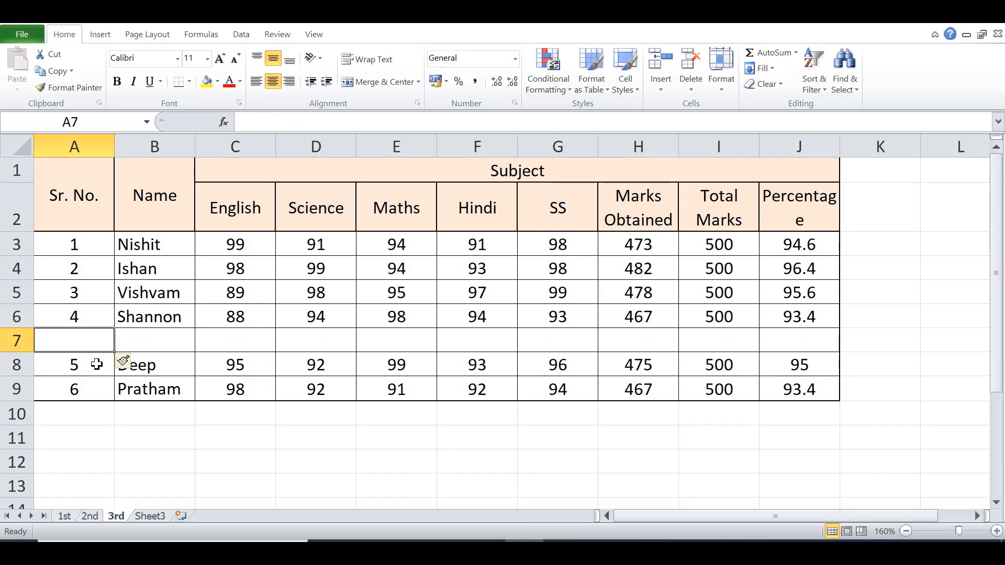
pyautogui.hotkey('alt', 'i')
pyautogui.press('r')
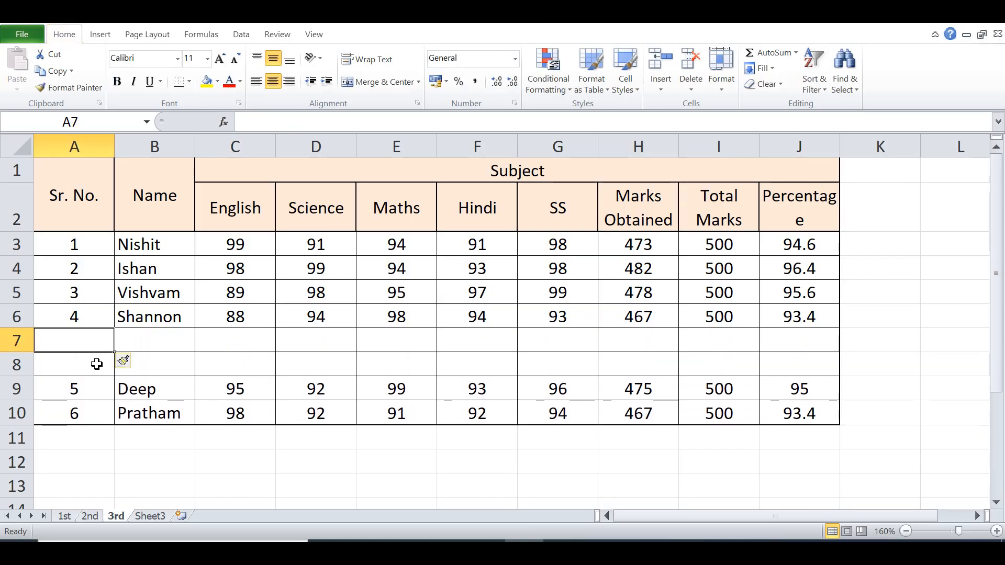
pyautogui.hotkey('ctrl', 'z')
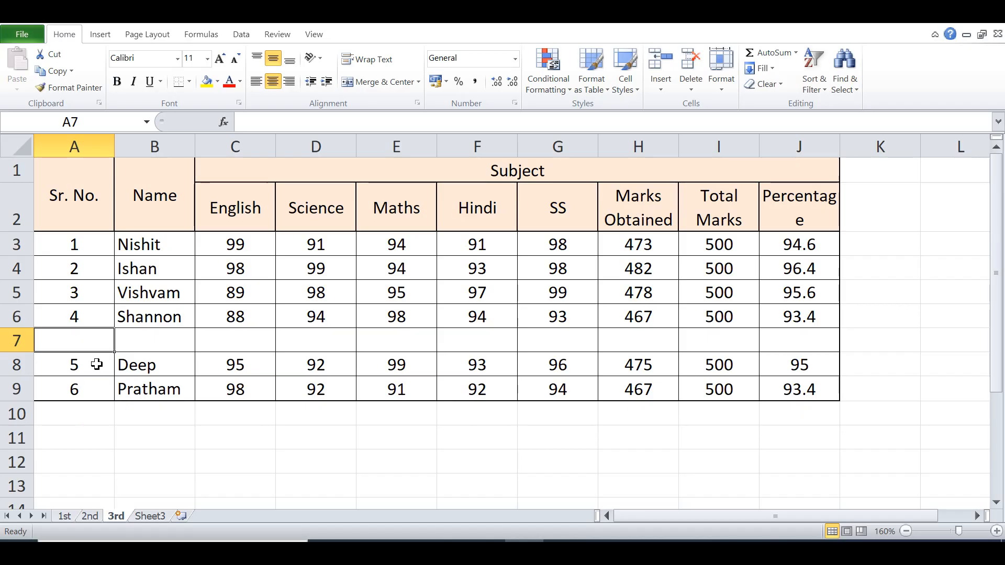
pyautogui.hotkey('ctrl', 'z')
# Insert two blank rows above the fifth student's row, starting at row 7
pyautogui.hotkey('alt', 'i')
pyautogui.press('r')
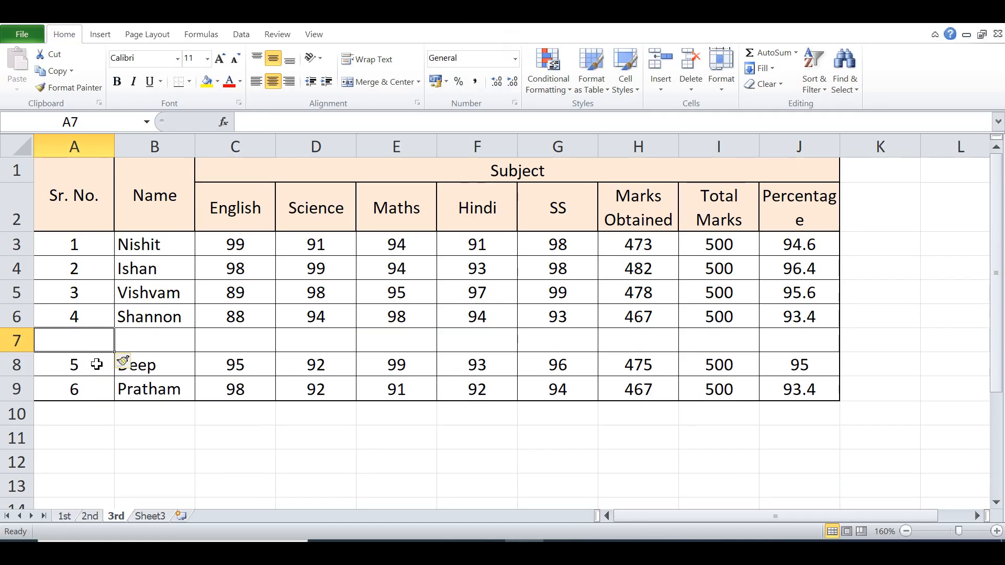
pyautogui.press('F4')
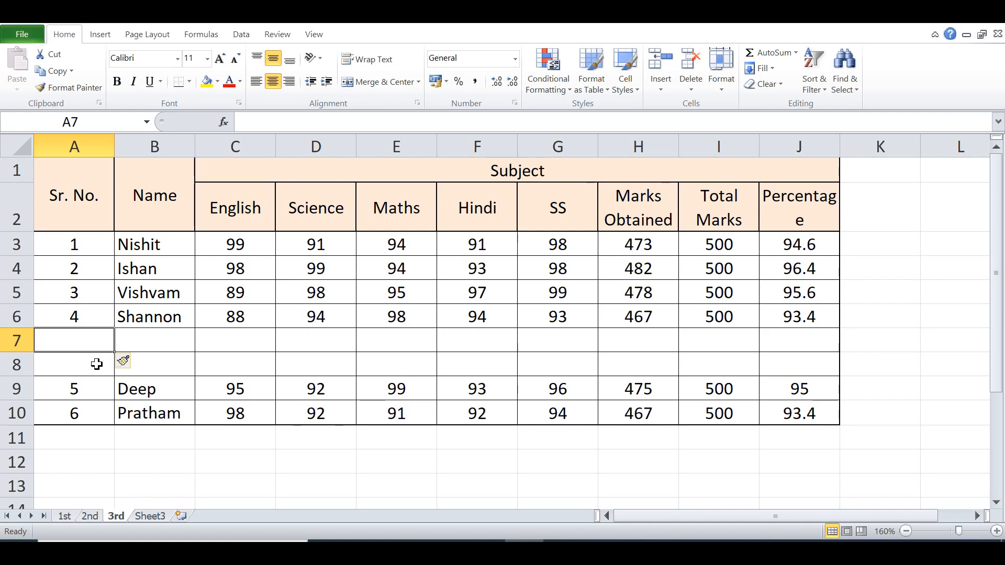
# Copy the last two students' complete rows, A9:J10
pyautogui.press('Down')
pyautogui.press('Down')
pyautogui.hotkey('shift', 'Down')
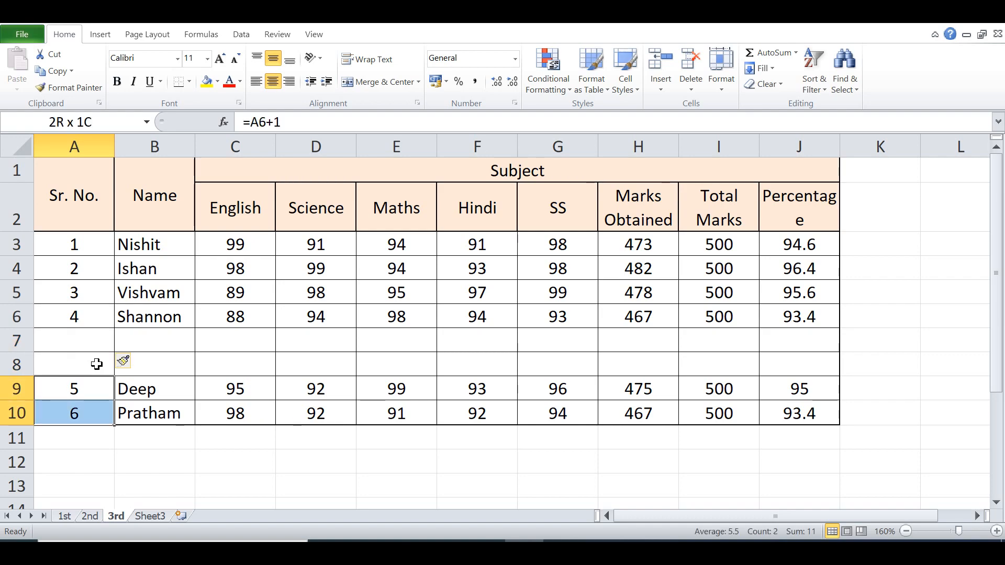
pyautogui.hotkey('shift', 'Right')
pyautogui.hotkey('shift', 'Right')
pyautogui.hotkey('shift', 'Right')
pyautogui.hotkey('shift', 'Right')
pyautogui.hotkey('shift', 'Right')
pyautogui.hotkey('shift', 'Right')
pyautogui.hotkey('shift', 'Right')
pyautogui.hotkey('shift', 'Right')
pyautogui.hotkey('shift', 'Right')
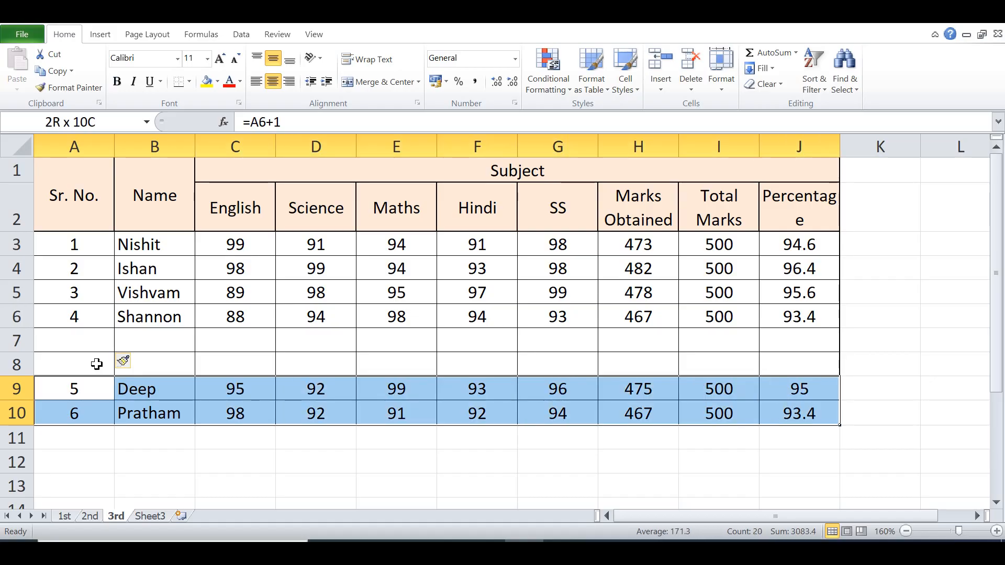
pyautogui.hotkey('ctrl', 'x')
# Paste only the formats of the copied rows into the blank rows starting at A7, using Paste Special
pyautogui.press('Up')
pyautogui.press('Up')
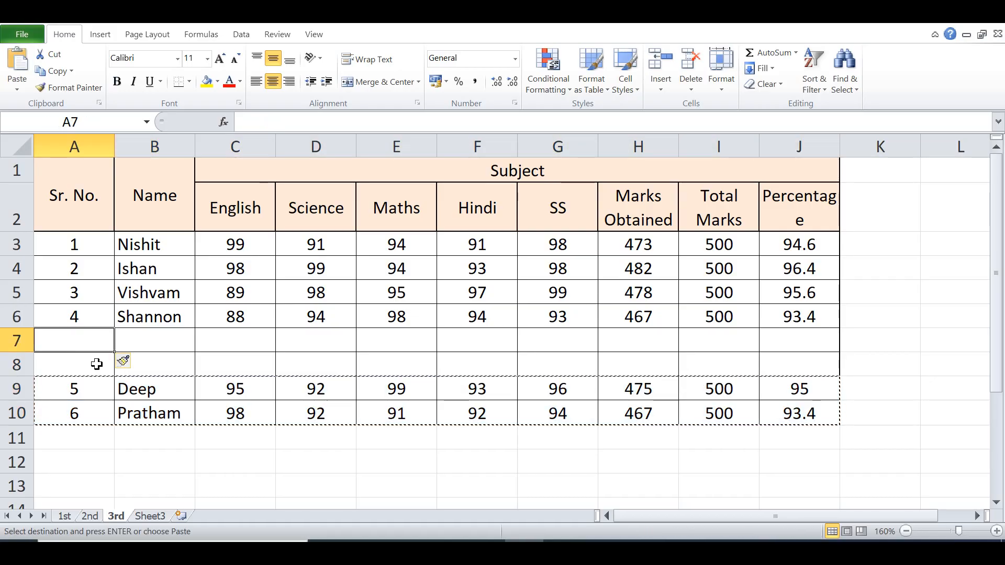
pyautogui.hotkey('alt', 'e')
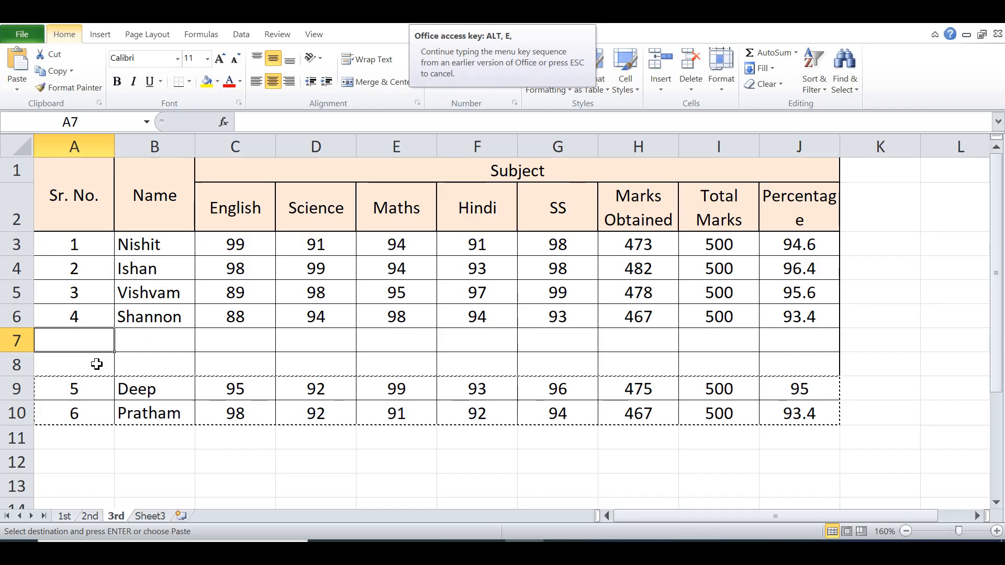
pyautogui.press('s')
pyautogui.press('v')
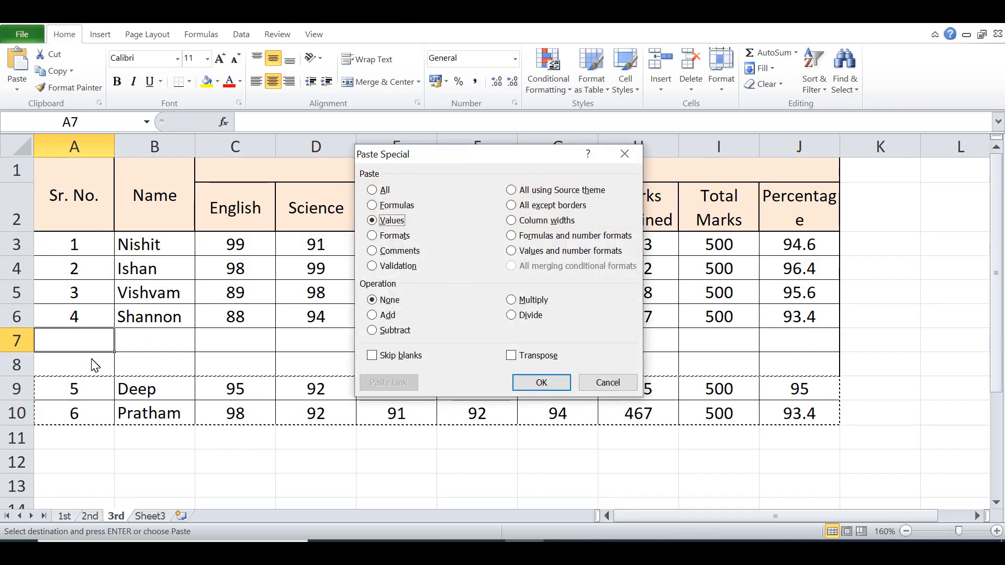
pyautogui.press('t')
pyautogui.press('Return')
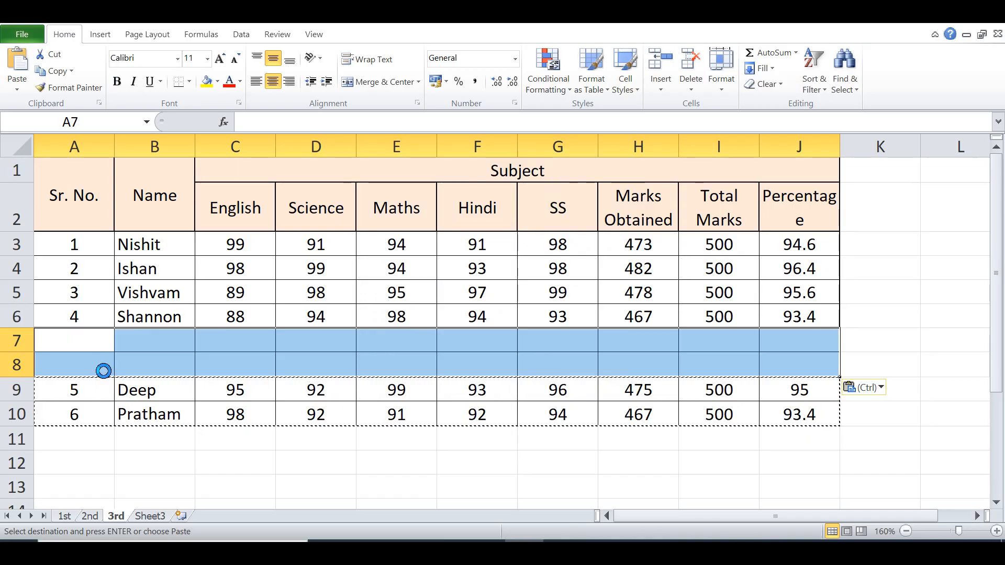
# Paste the copied rows' formulas into the blank rows starting at A7, using Paste Special
pyautogui.press('Right')
pyautogui.press('Left')
pyautogui.hotkey('alt', 'e')
pyautogui.press('s')
pyautogui.press('f')
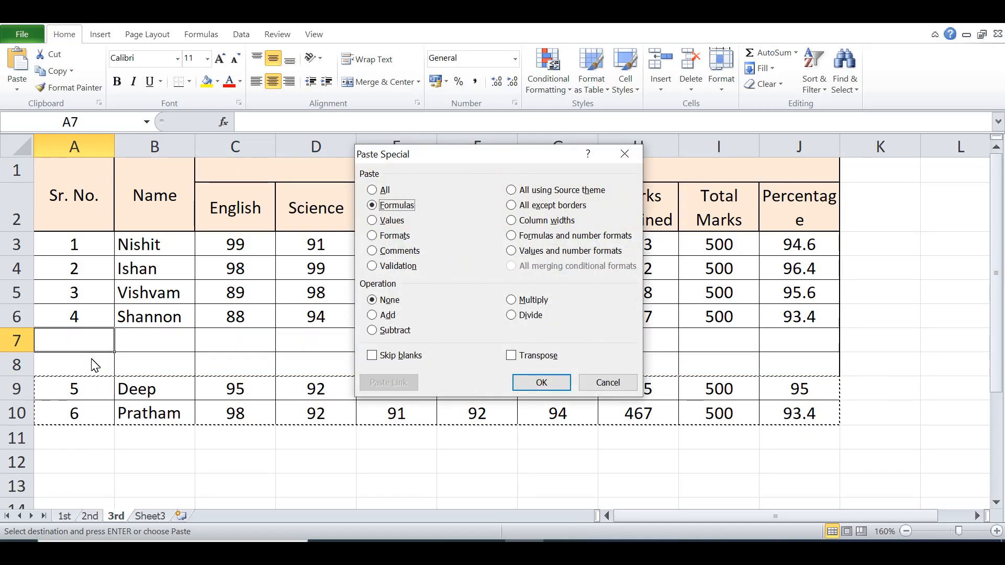
pyautogui.press('Return')
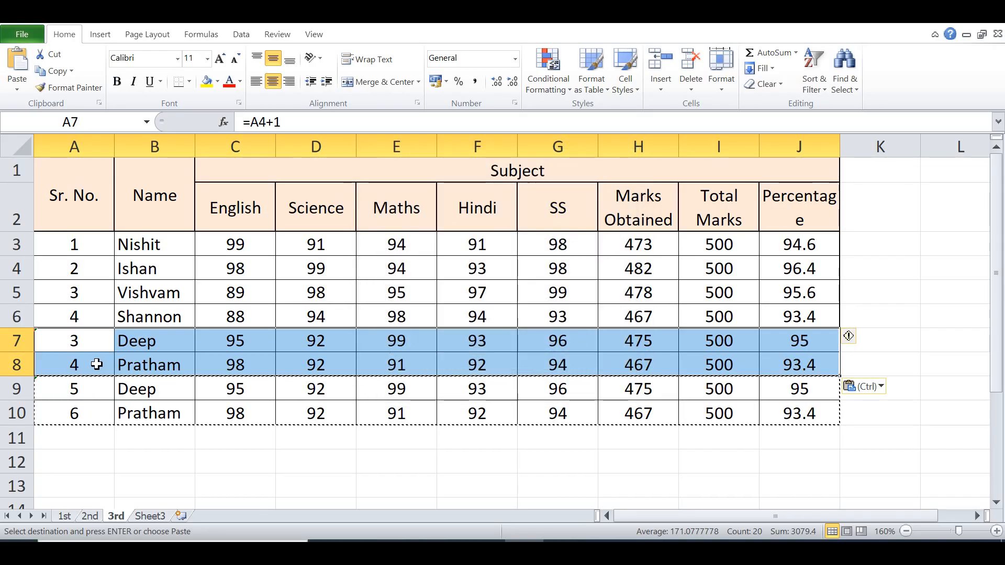
# Fill the serial number formula from A6 down through A9
pyautogui.press('Left')
pyautogui.press('Up')
pyautogui.press('Up')
pyautogui.press('Down')
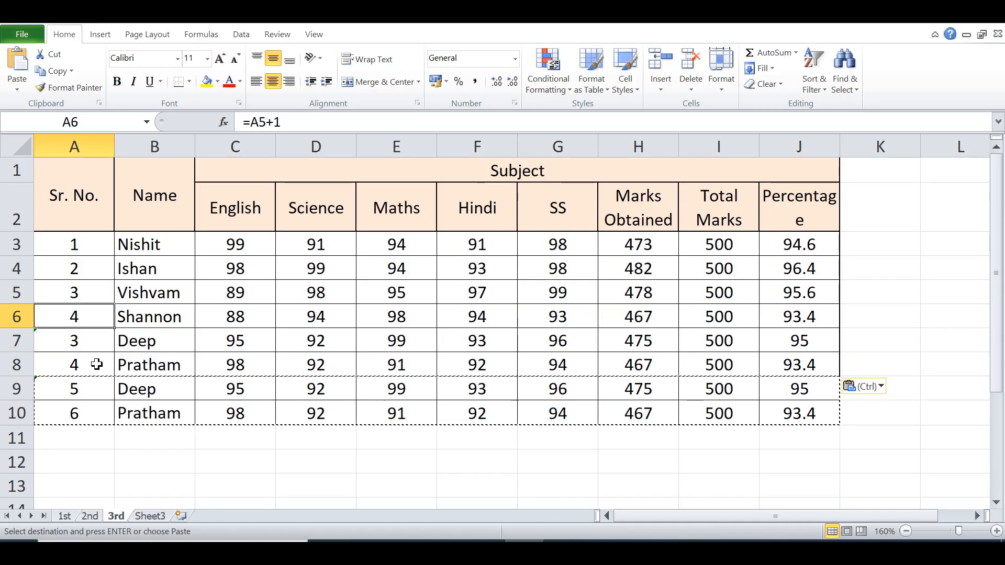
pyautogui.hotkey('shift', 'Down')
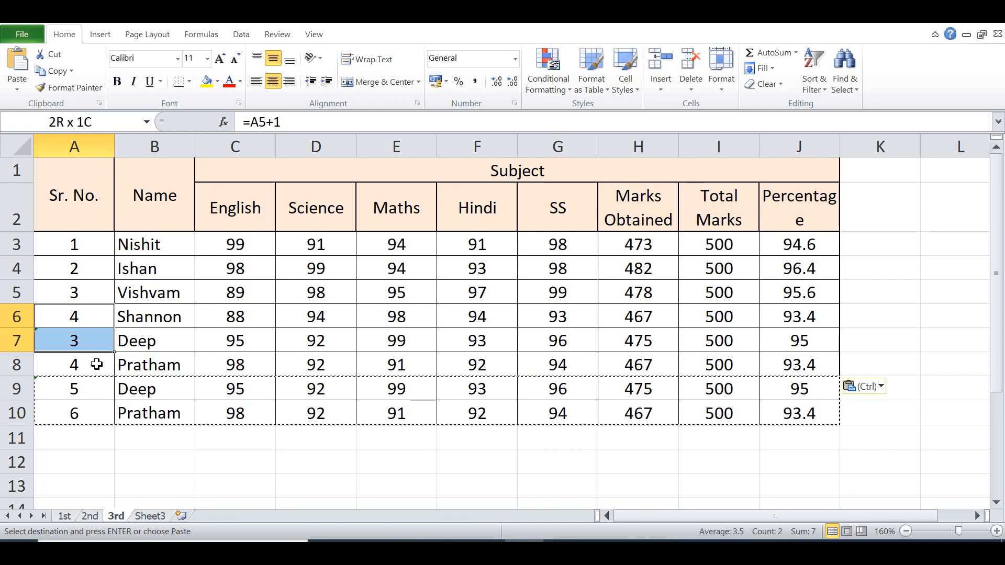
pyautogui.hotkey('shift', 'Down')
pyautogui.hotkey('shift', 'Down')
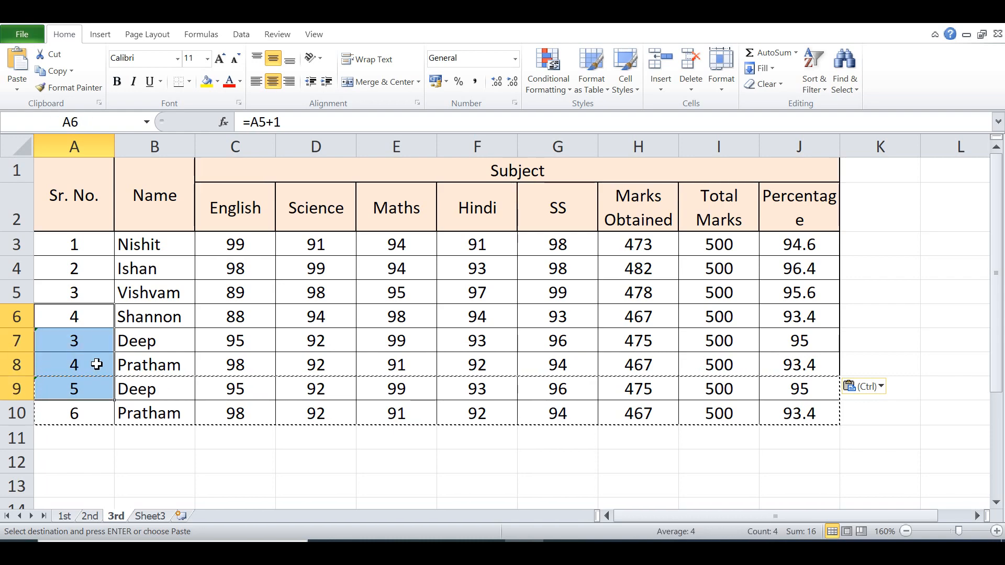
pyautogui.hotkey('ctrl', 'd')
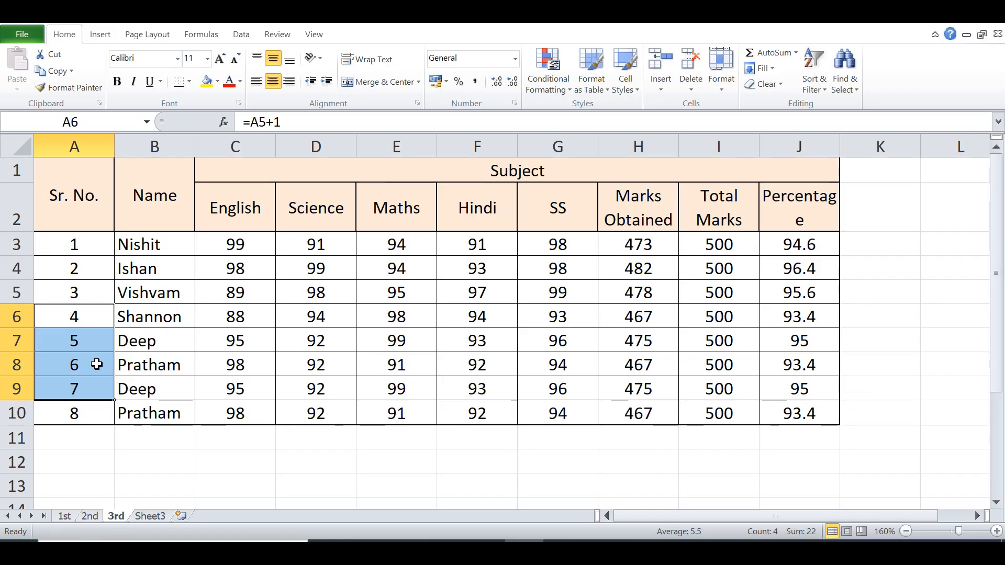
# Replace the duplicated student names in B7 and B8 with two new student names
pyautogui.press('Down')
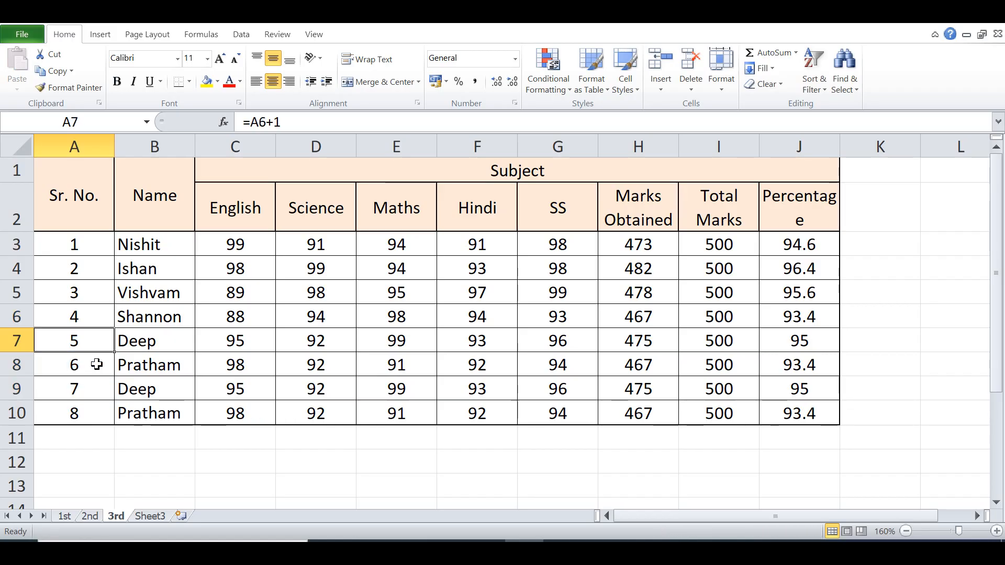
pyautogui.press('Right')
pyautogui.press('Down')
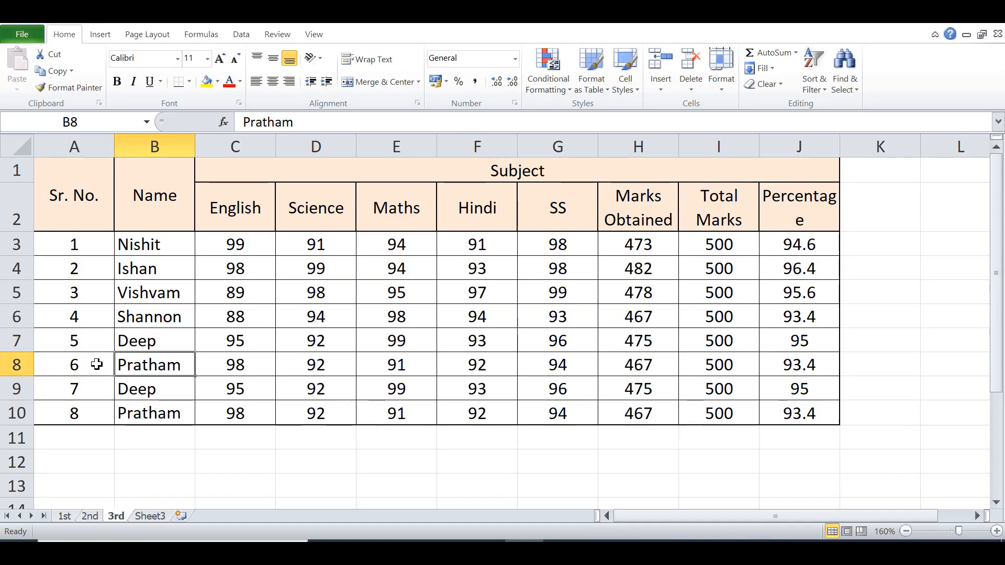
pyautogui.press('Up')
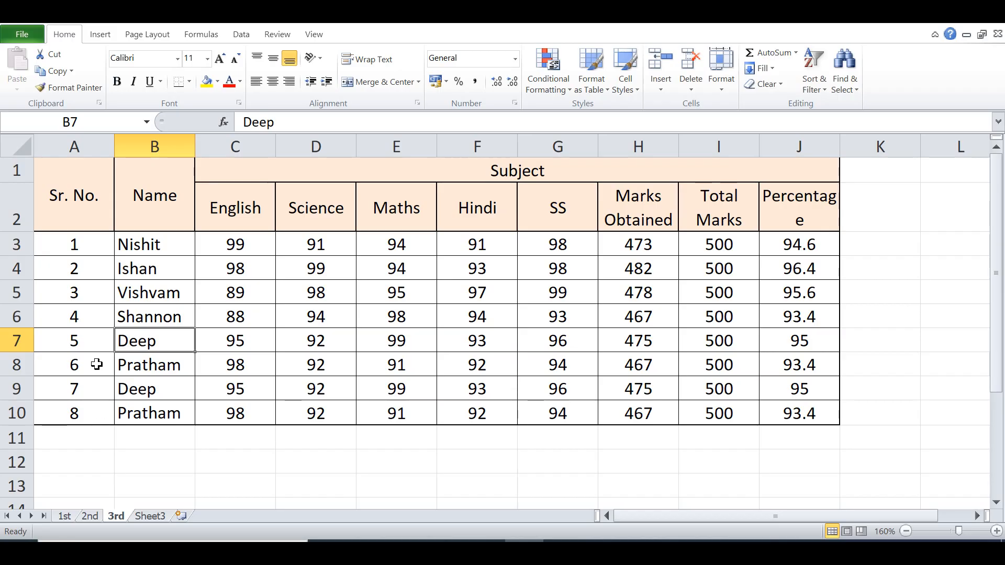
pyautogui.write('Pravin')
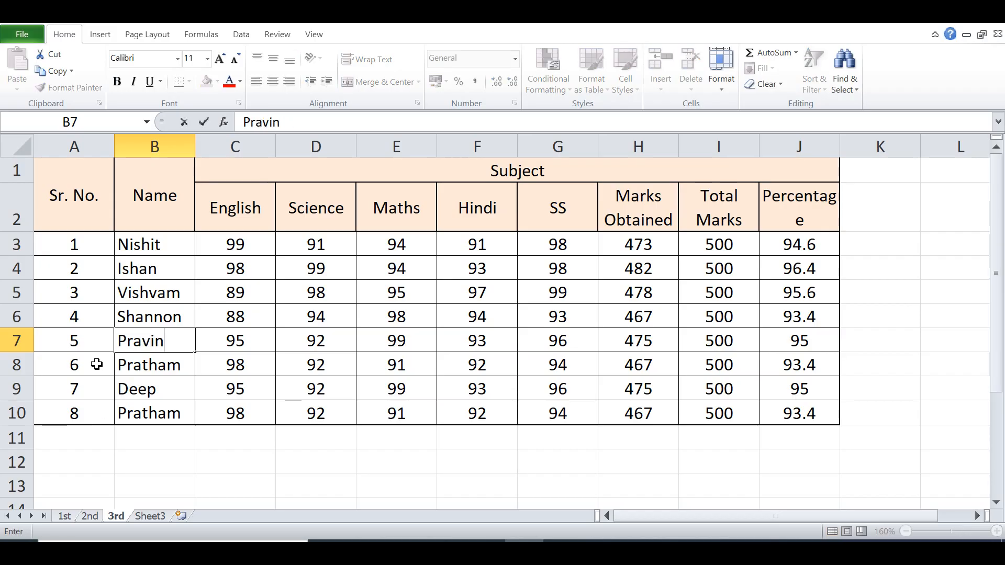
pyautogui.press('Return')
pyautogui.write('Ritham')
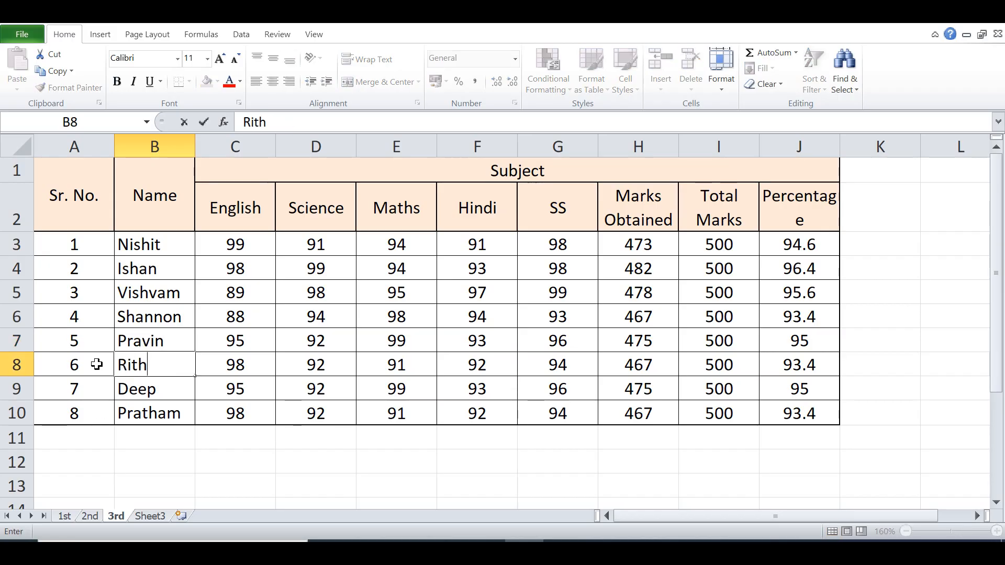
pyautogui.press('Tab')
# Set the English mark to 96 and the Science mark to 89 for the student in row 8
pyautogui.press('Tab')
pyautogui.hotkey('shift', 'Tab')
pyautogui.write('96')
pyautogui.press('Tab')
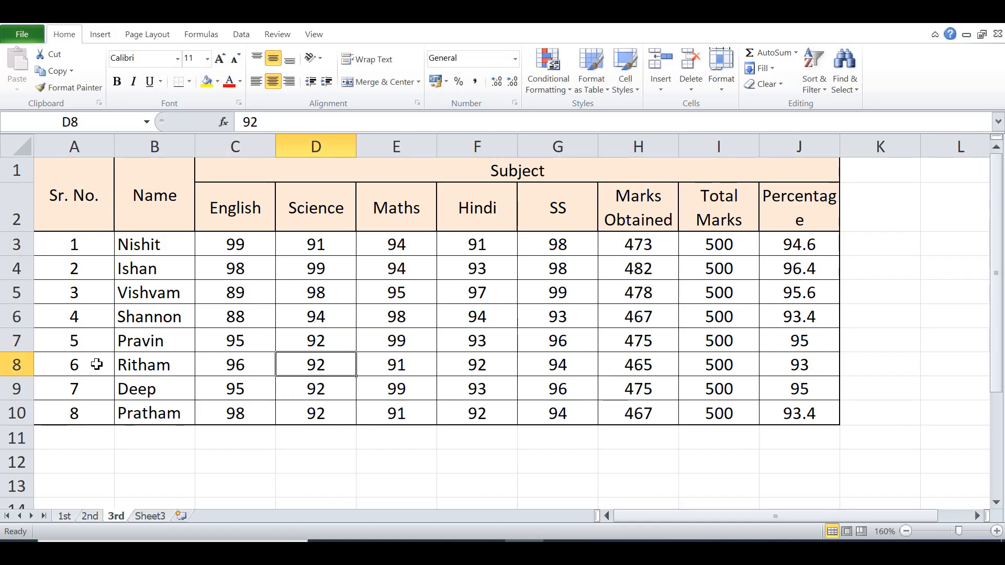
pyautogui.write('89')
pyautogui.press('Tab')
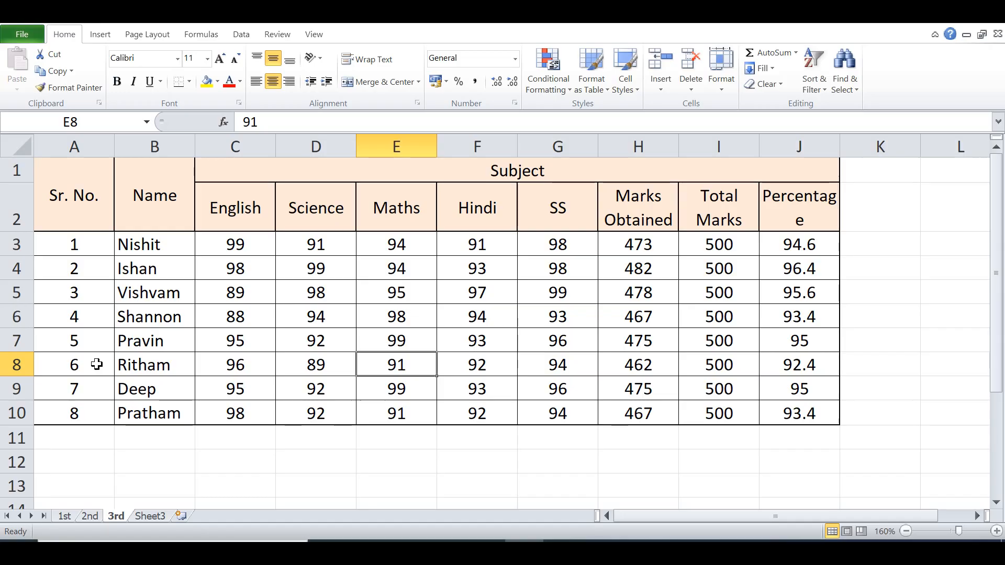
# Set the Maths mark to 89 and the Hindi mark to 76 for the student in row 7
pyautogui.press('Up')
pyautogui.write('89')
pyautogui.press('Tab')
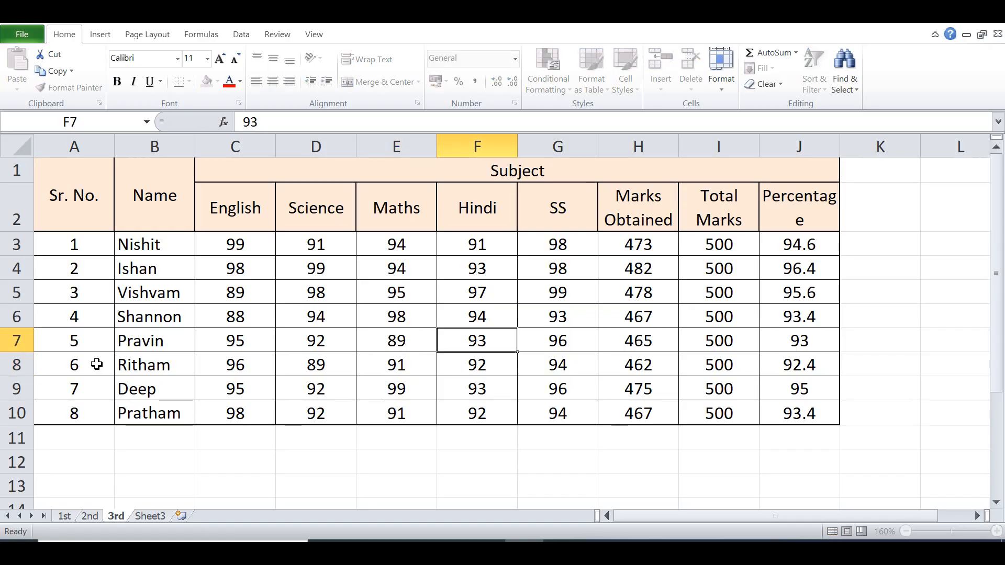
pyautogui.write('76')
pyautogui.press('Tab')
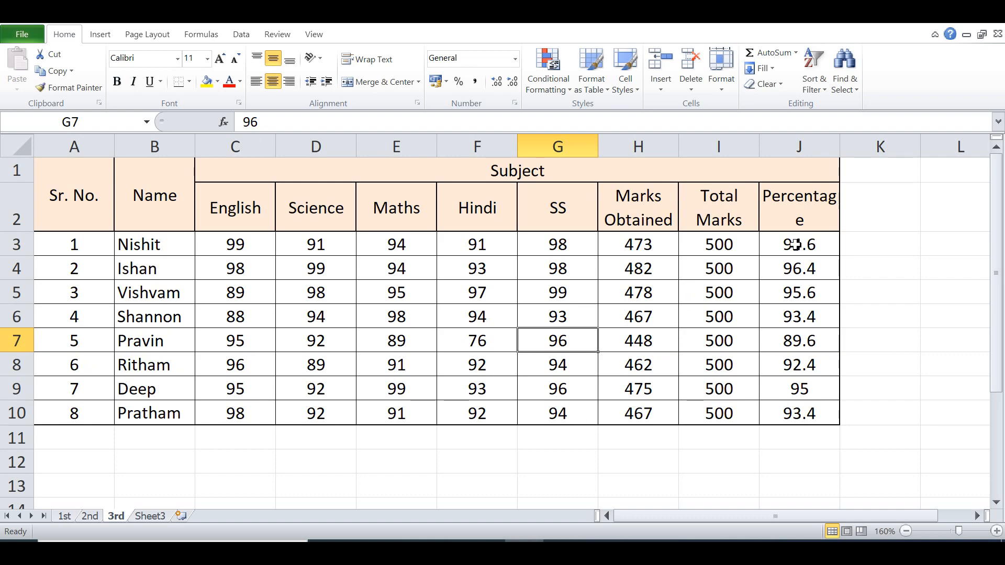
# Turn off text wrapping for the Percentage header in J2 and autofit the width of column J
pyautogui.click(835, 230)
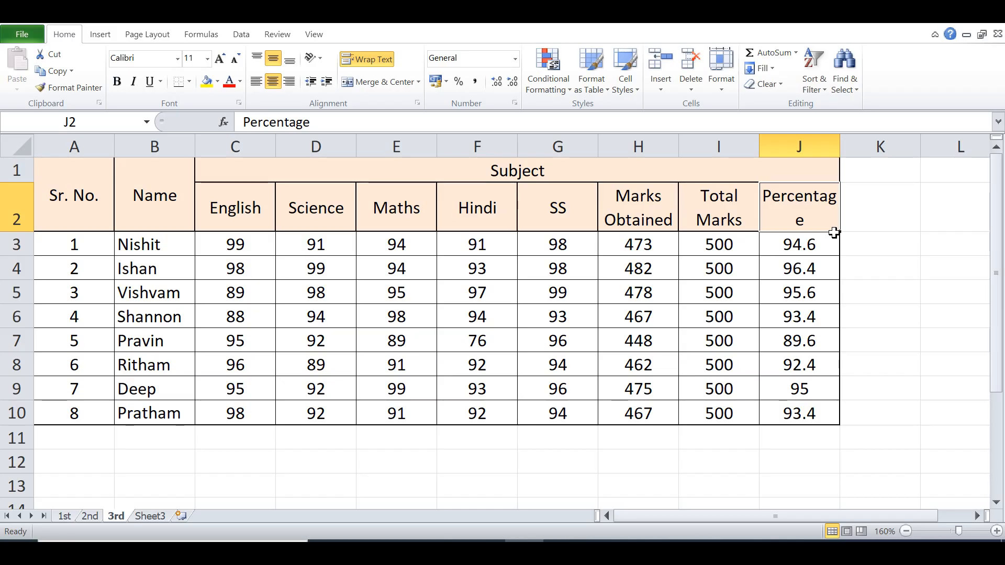
pyautogui.hotkey('ctrl', '1')
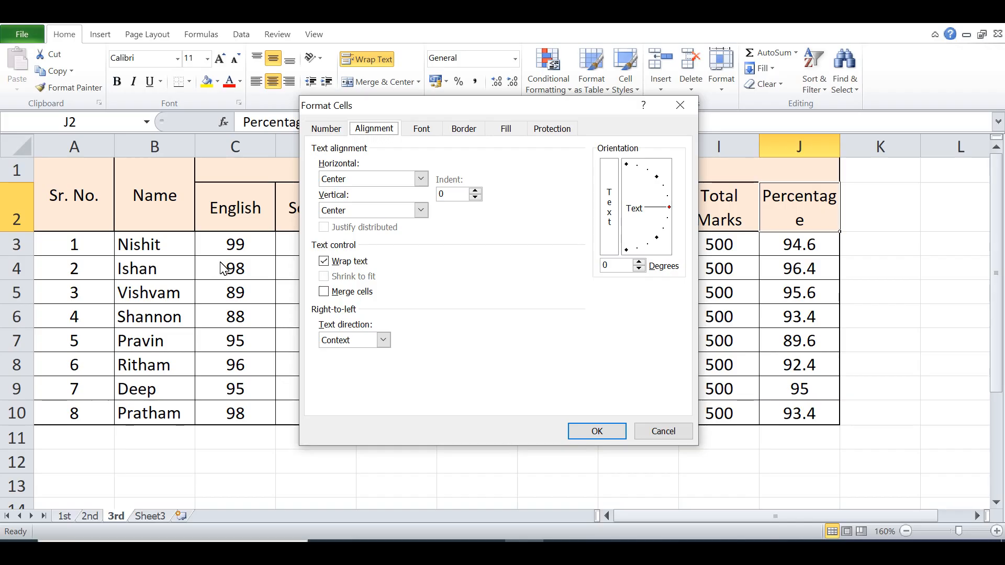
pyautogui.click(324, 261)
pyautogui.press('Return')
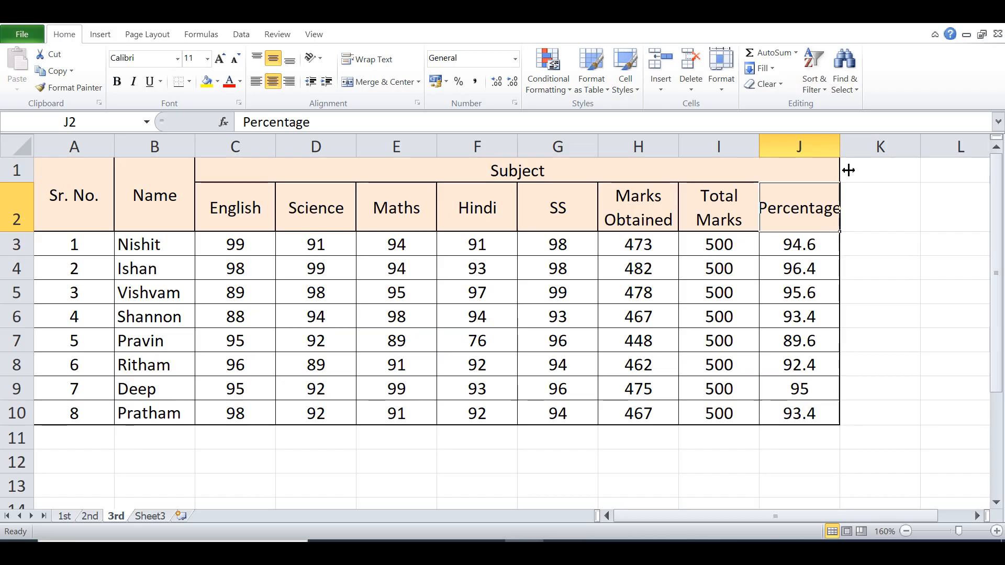
pyautogui.doubleClick(841, 155)
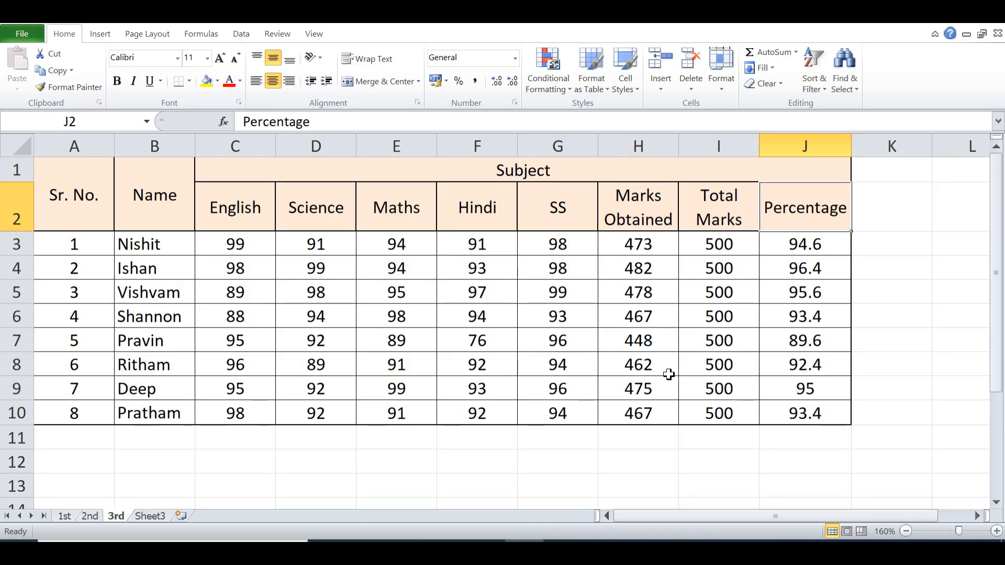
# Select all of column H, delete the Marks Obtained sheet column, and undo the deletion
pyautogui.click(656, 345)
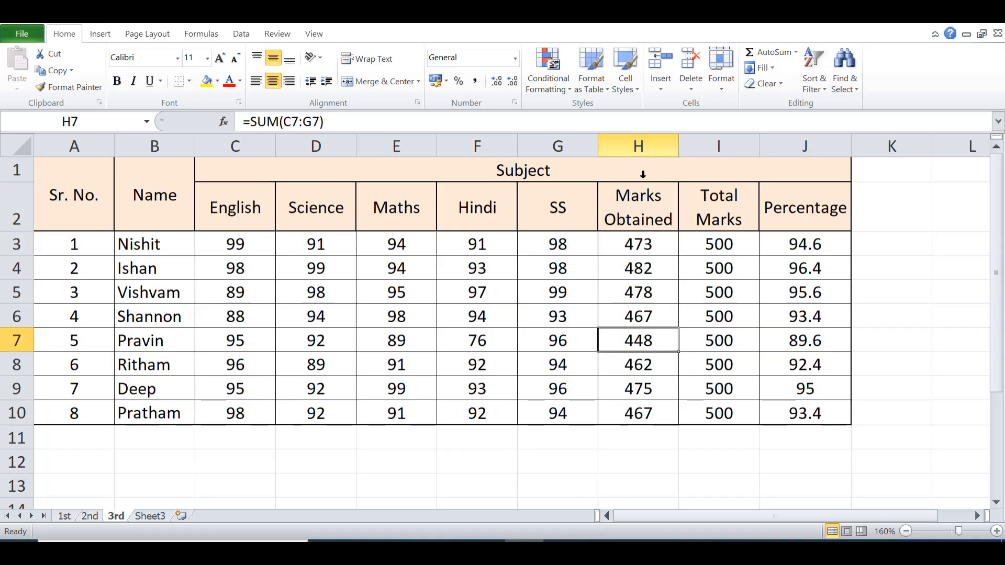
pyautogui.click(643, 174)
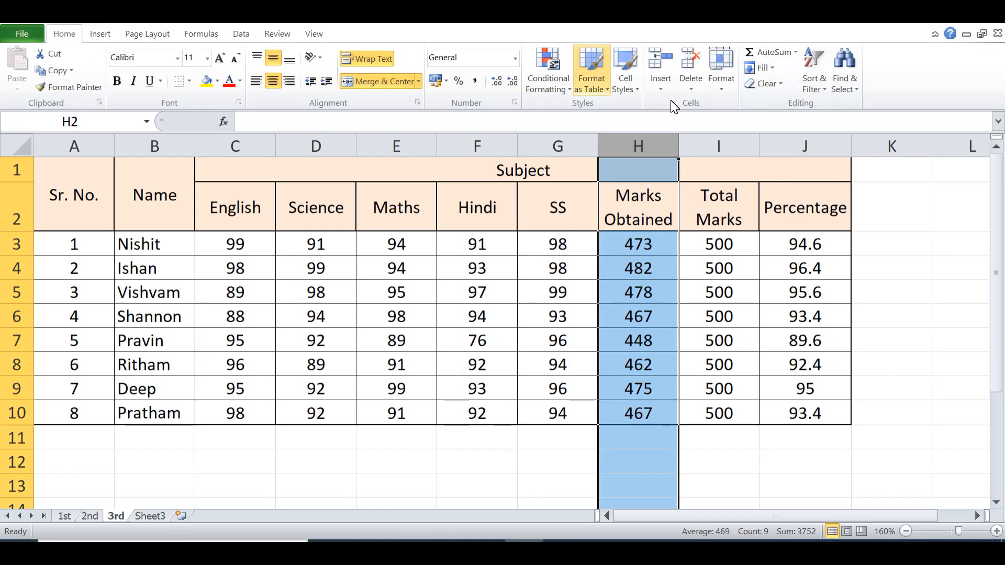
pyautogui.click(692, 84)
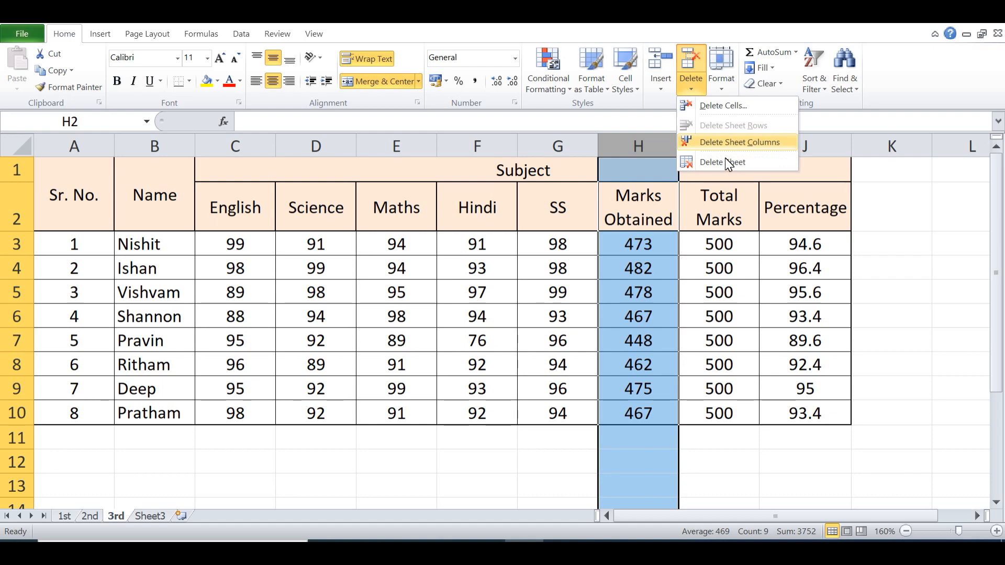
pyautogui.click(725, 143)
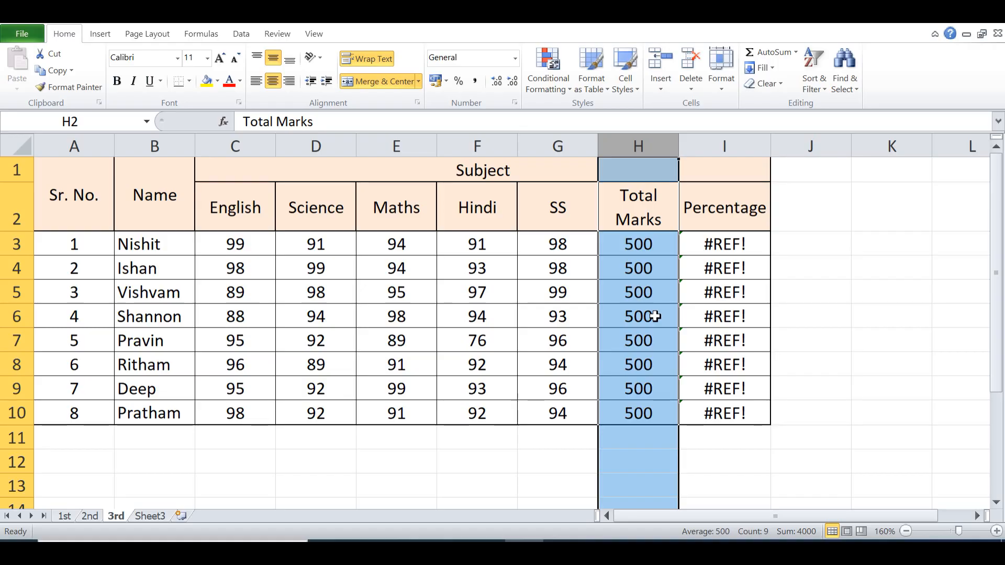
pyautogui.hotkey('ctrl', 'z')
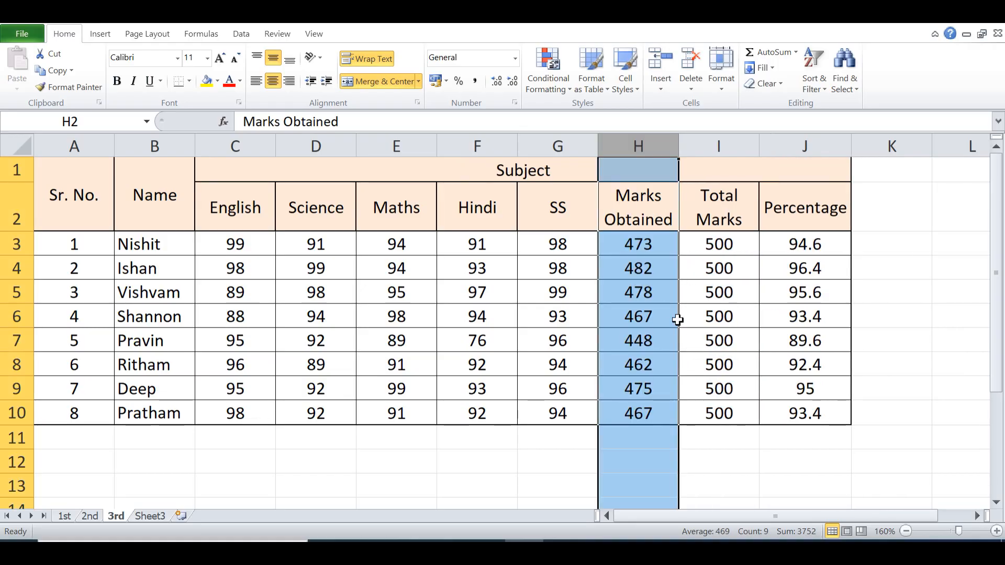
pyautogui.press('Down')
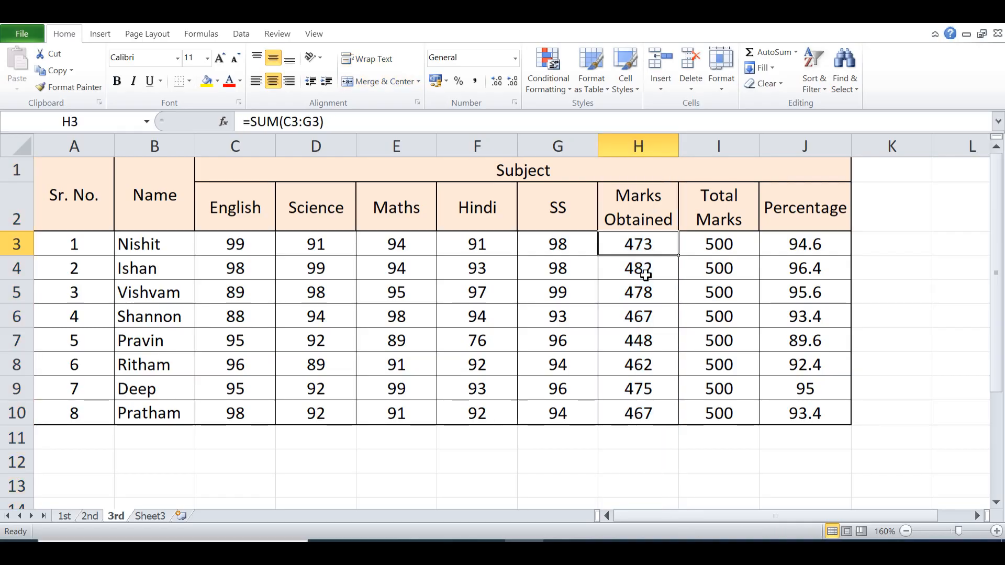
# Delete the sheet column from the single cell H7 and undo the deletion
pyautogui.click(633, 343)
pyautogui.click(691, 86)
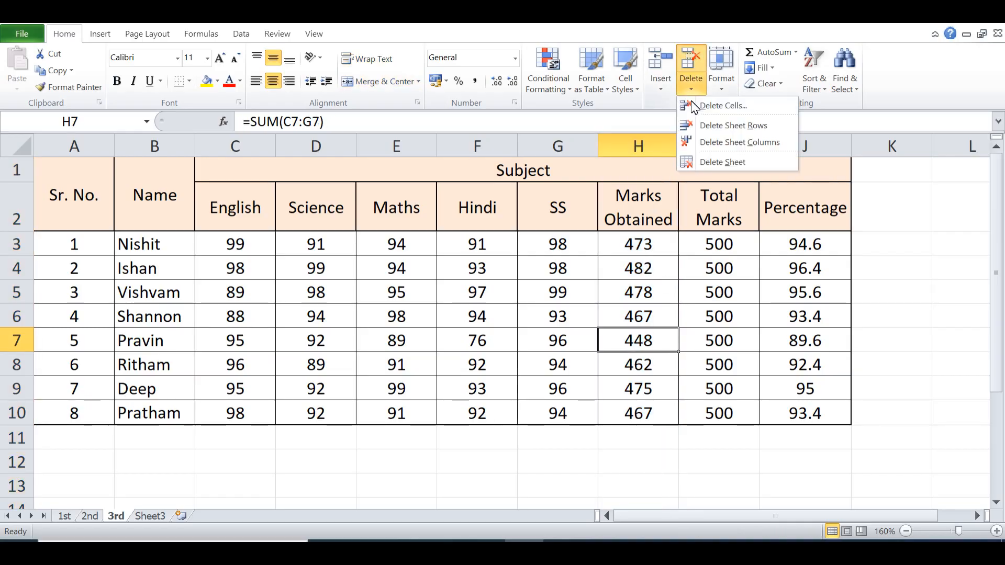
pyautogui.click(720, 152)
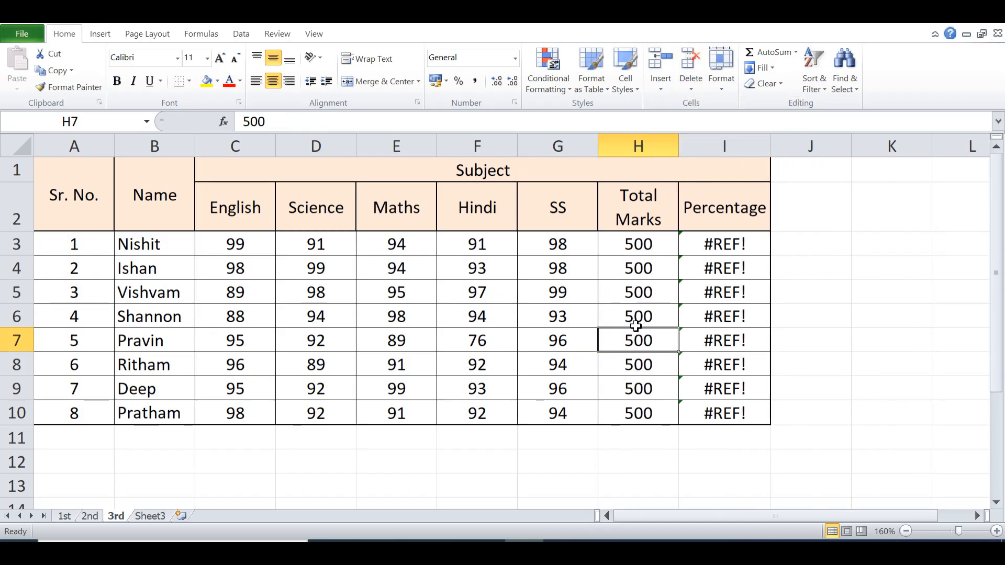
pyautogui.hotkey('ctrl', 'z')
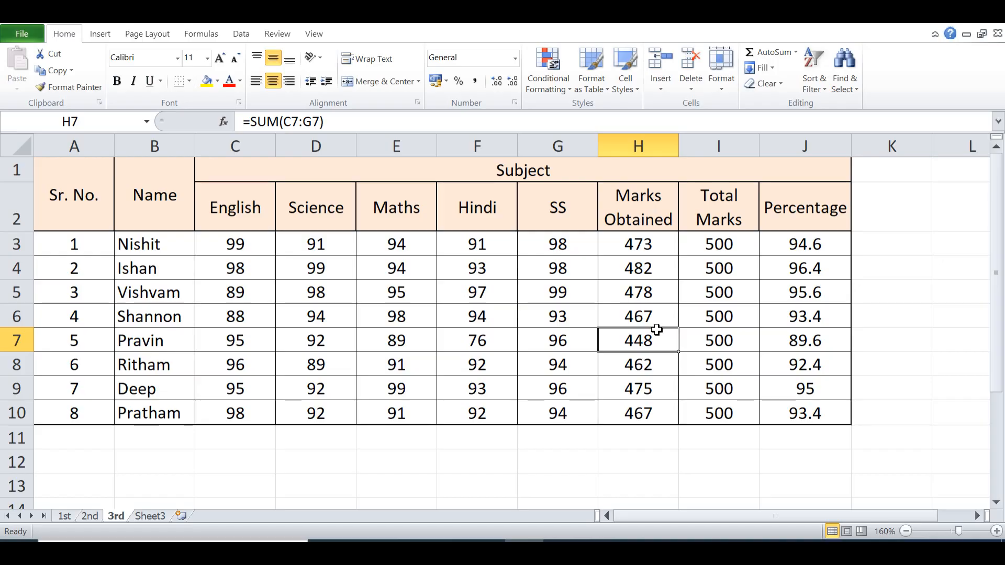
# Delete the column of cell H7 with the Entire column option of the Delete dialog, and undo it
pyautogui.hotkey('alt', 'e')
pyautogui.press('d')
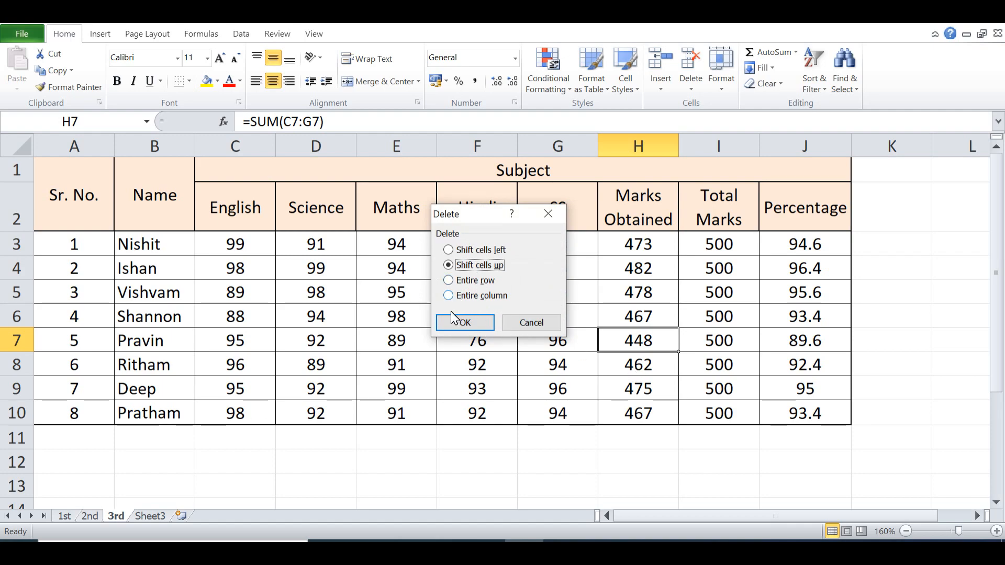
pyautogui.press('c')
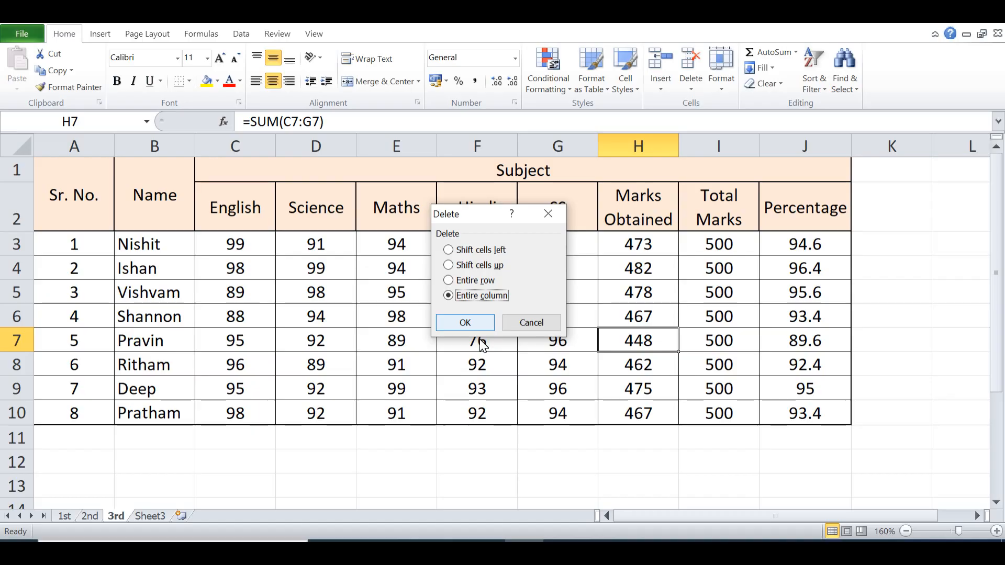
pyautogui.press('Return')
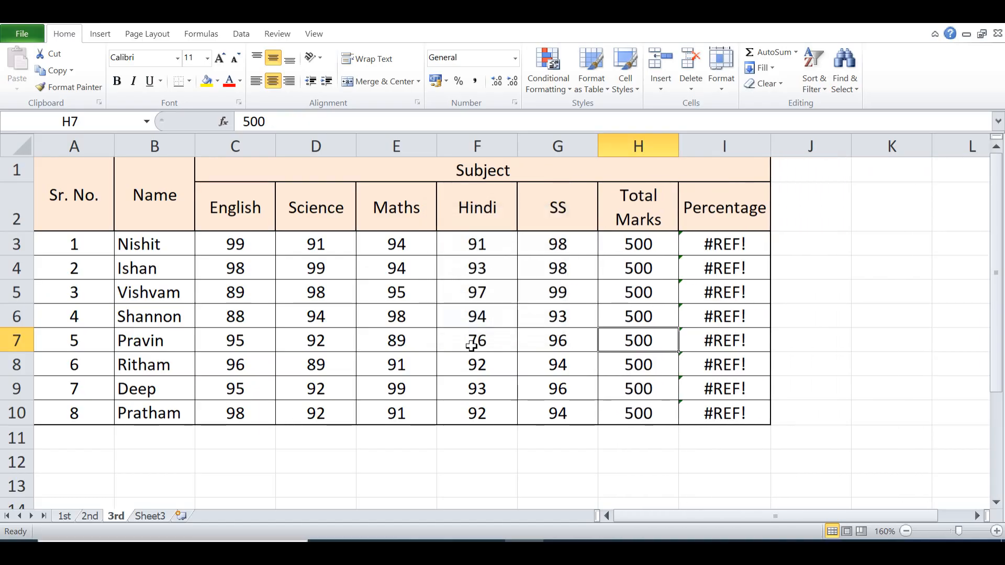
pyautogui.hotkey('ctrl', 'z')
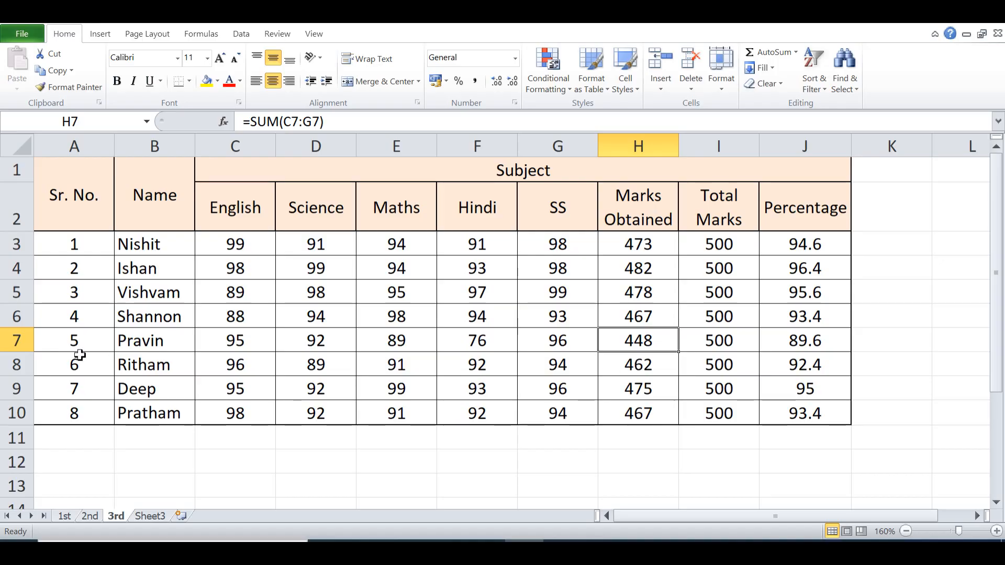
# Select all of row 7, remove it with Delete Sheet Rows, and undo the deletion
pyautogui.click(20, 343)
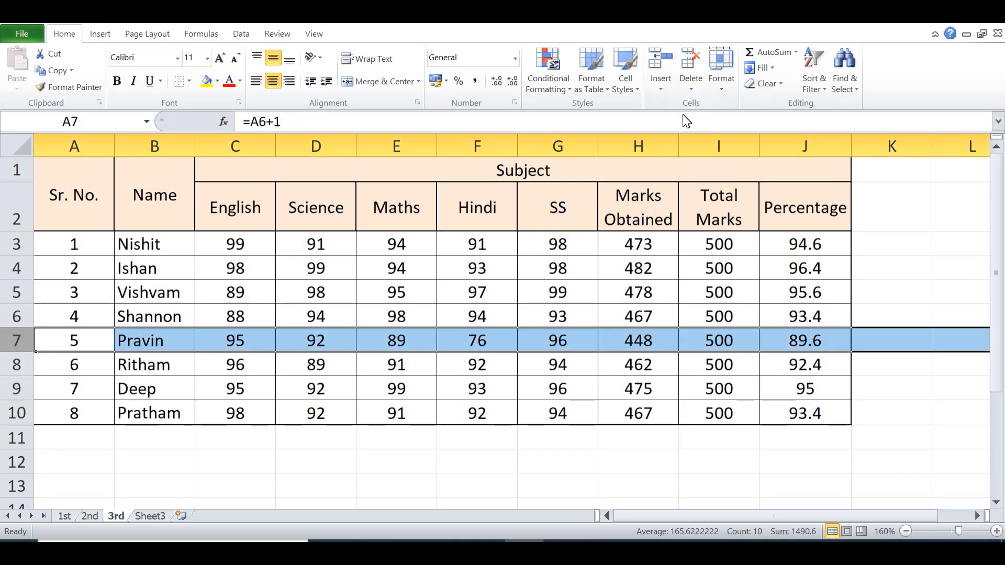
pyautogui.click(691, 83)
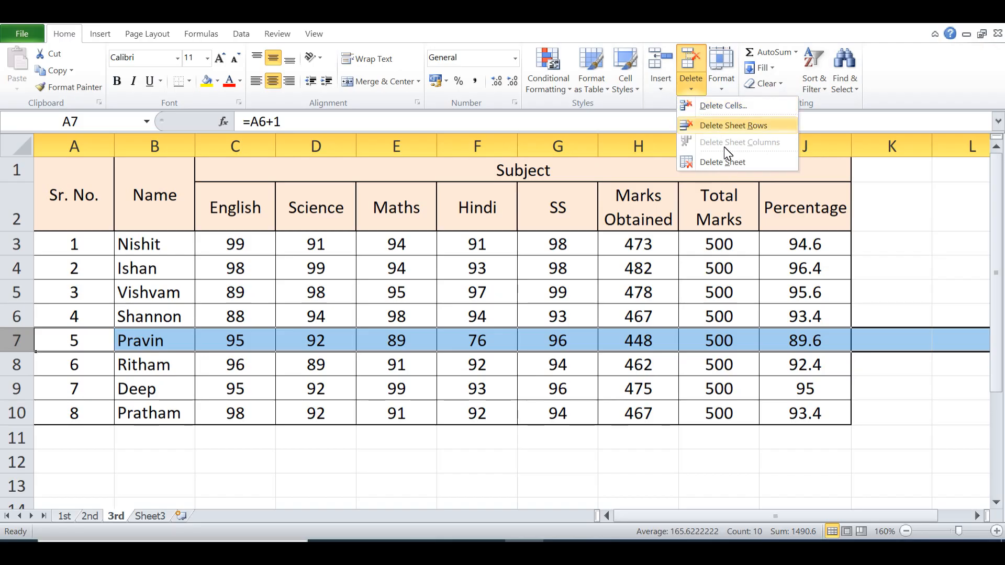
pyautogui.click(733, 125)
pyautogui.hotkey('ctrl', 'z')
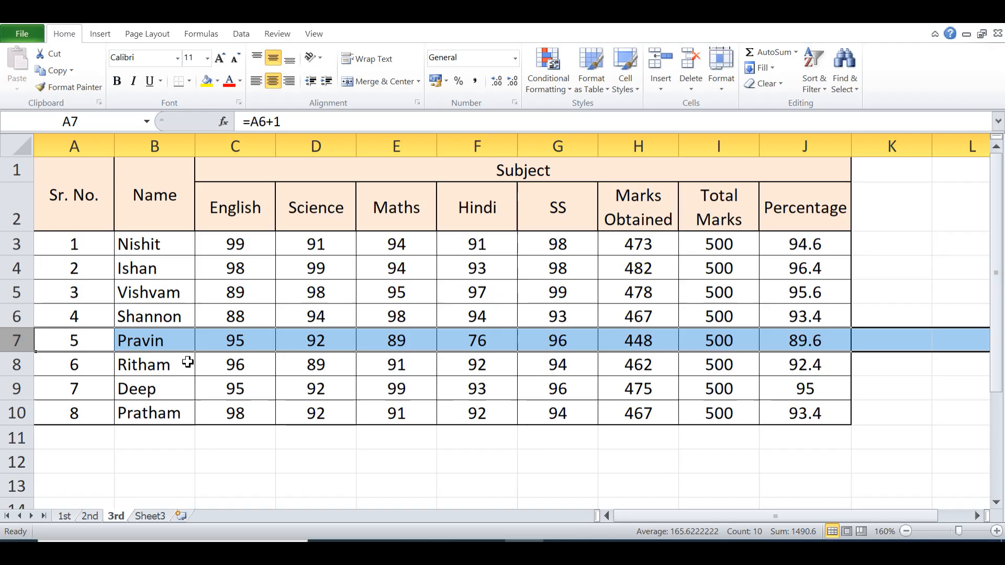
# Delete the still selected row 7 once more directly, without choosing a shift option, and undo the deletion
pyautogui.hotkey('alt', 'e')
pyautogui.press('d')
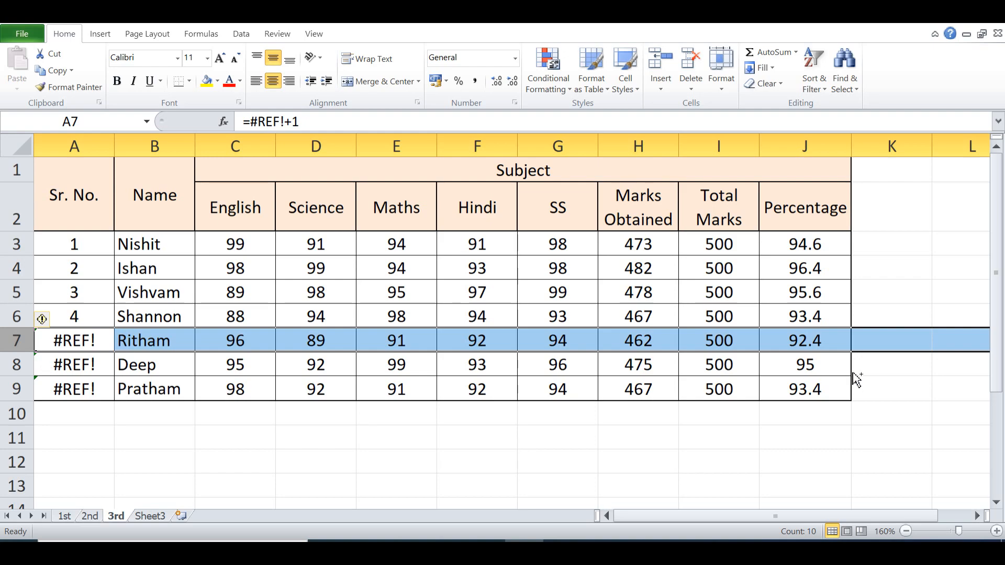
pyautogui.hotkey('ctrl', 'z')
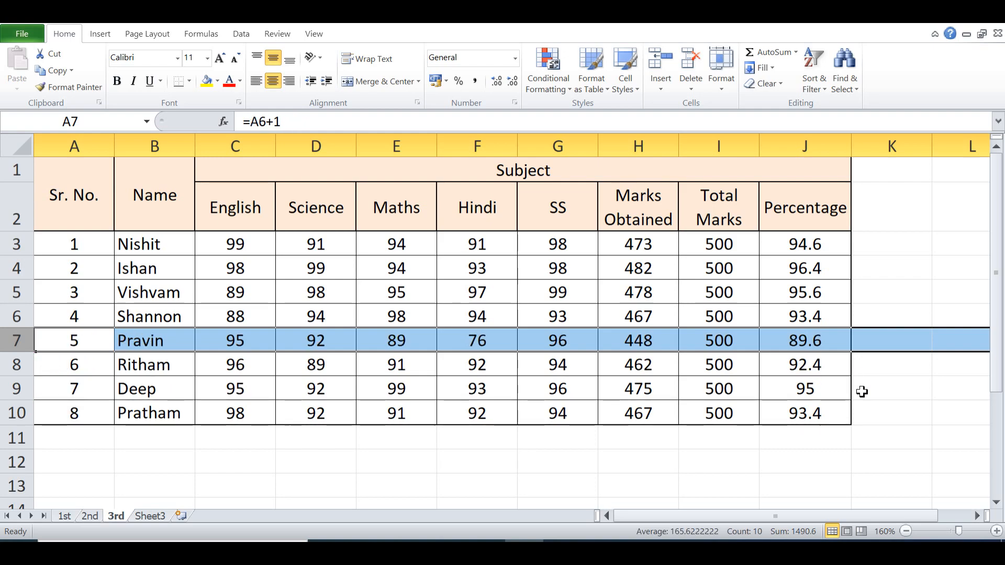
# Delete the row of cell F7 with the Entire row option of the Delete dialog, and undo it
pyautogui.click(505, 348)
pyautogui.hotkey('alt', 'e')
pyautogui.press('d')
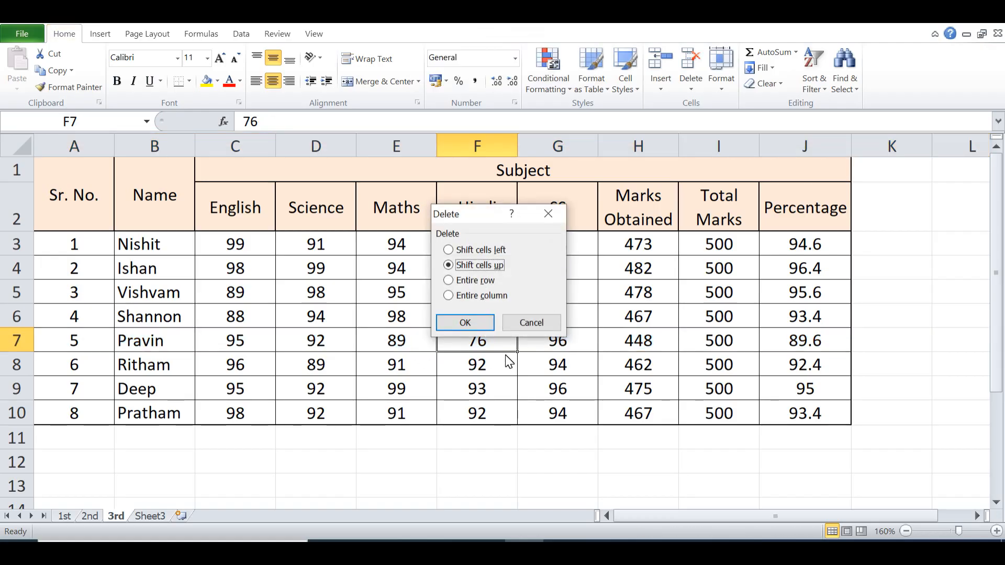
pyautogui.click(469, 282)
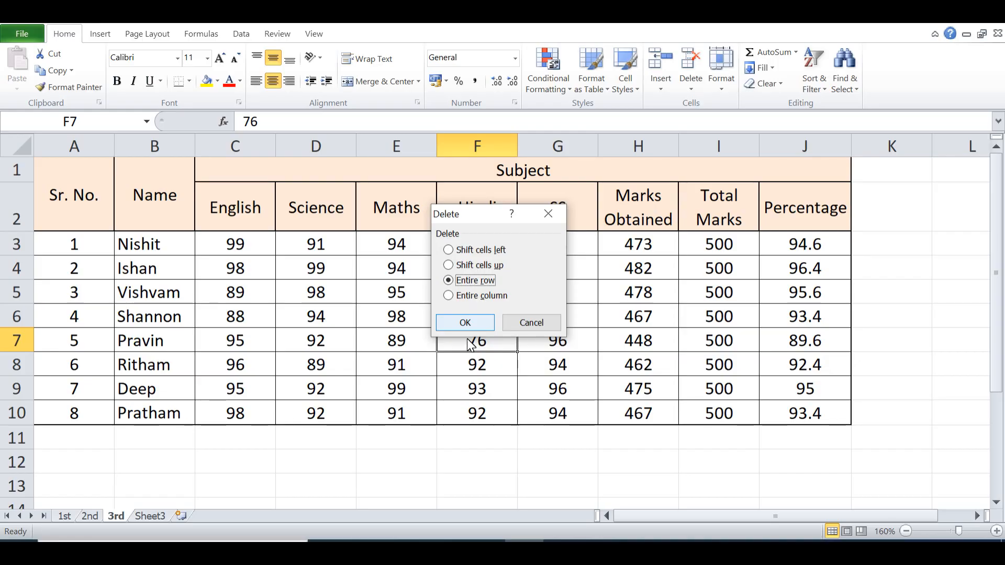
pyautogui.press('Return')
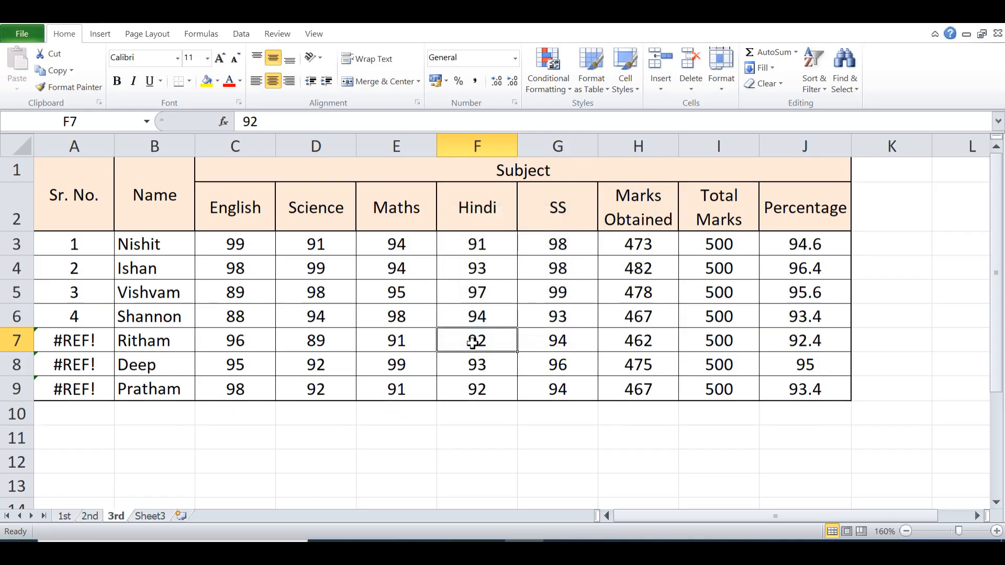
pyautogui.hotkey('ctrl', 'z')
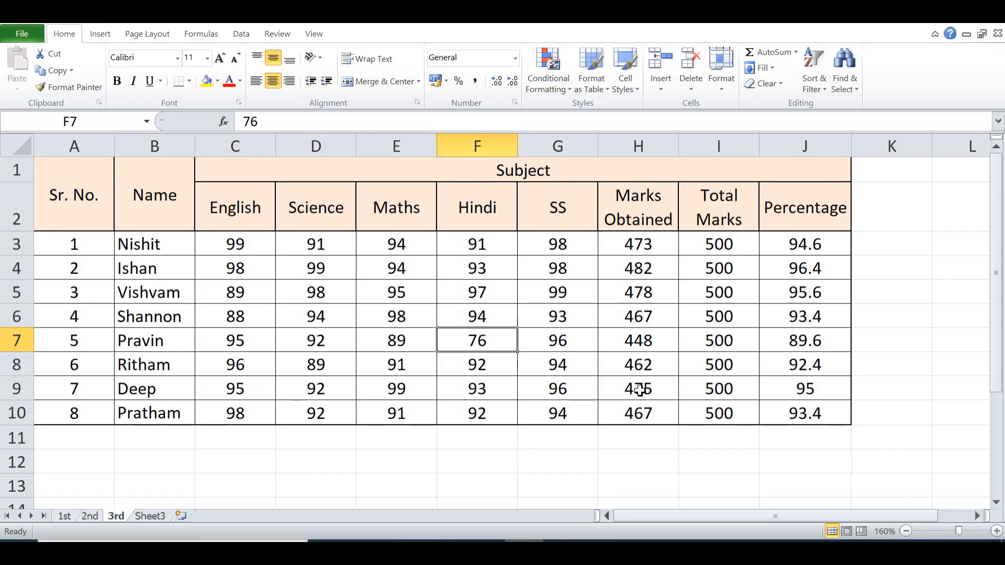